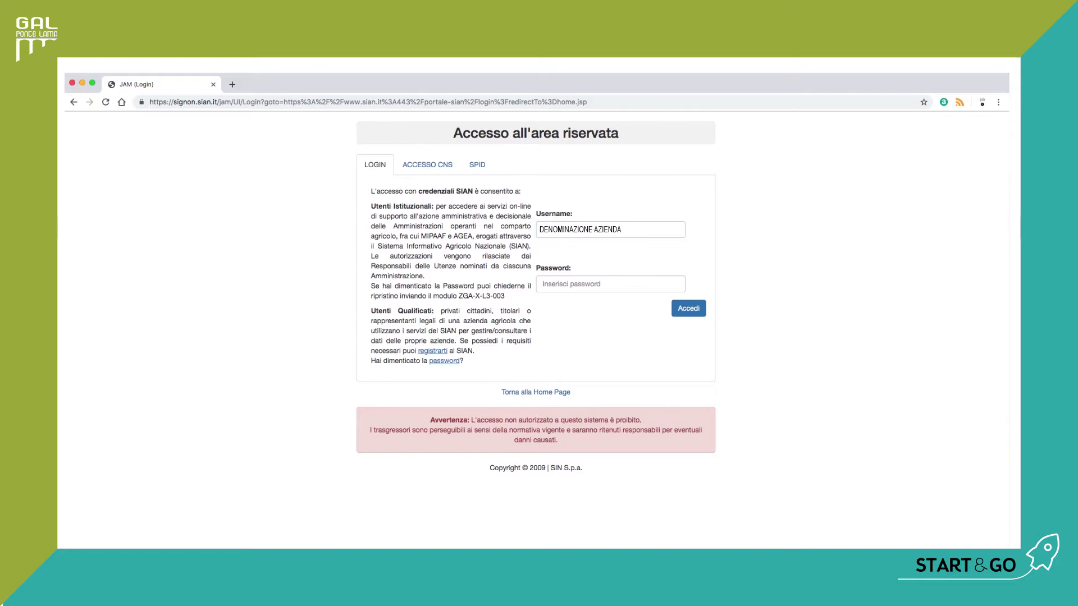
# Enter the account password for the reserved area and log in
pyautogui.click(610, 283)
pyautogui.write('*')
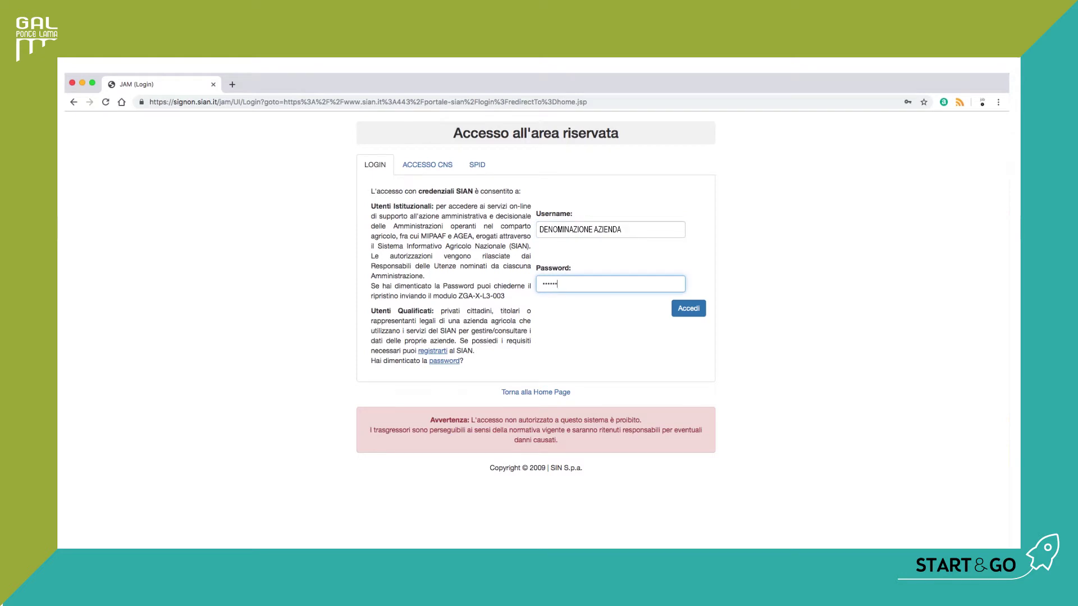
pyautogui.click(695, 308)
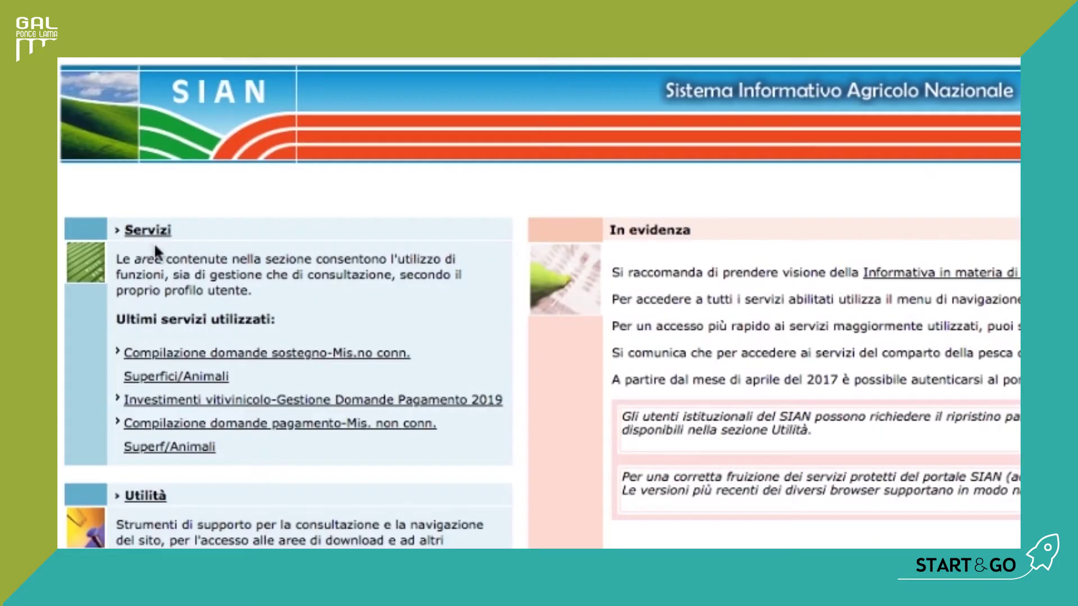
# Open the management services' "Compilazione domande sostegno-Mis.no conn. Superfici/Animali" under Sviluppo Rurale 2014-2020 and enter the Compilazione phase
pyautogui.click(150, 234)
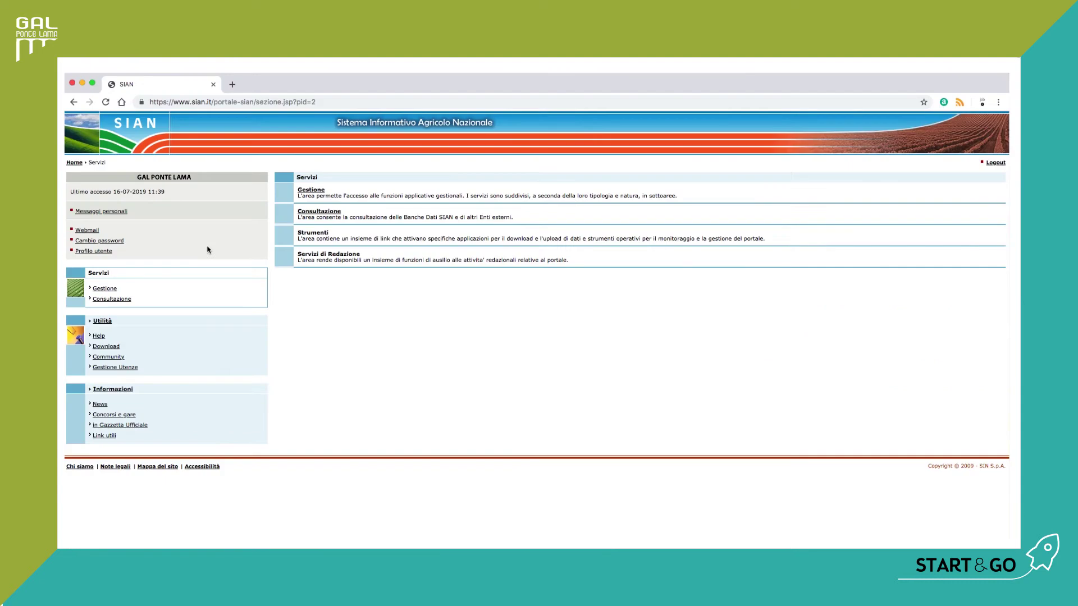
pyautogui.click(306, 191)
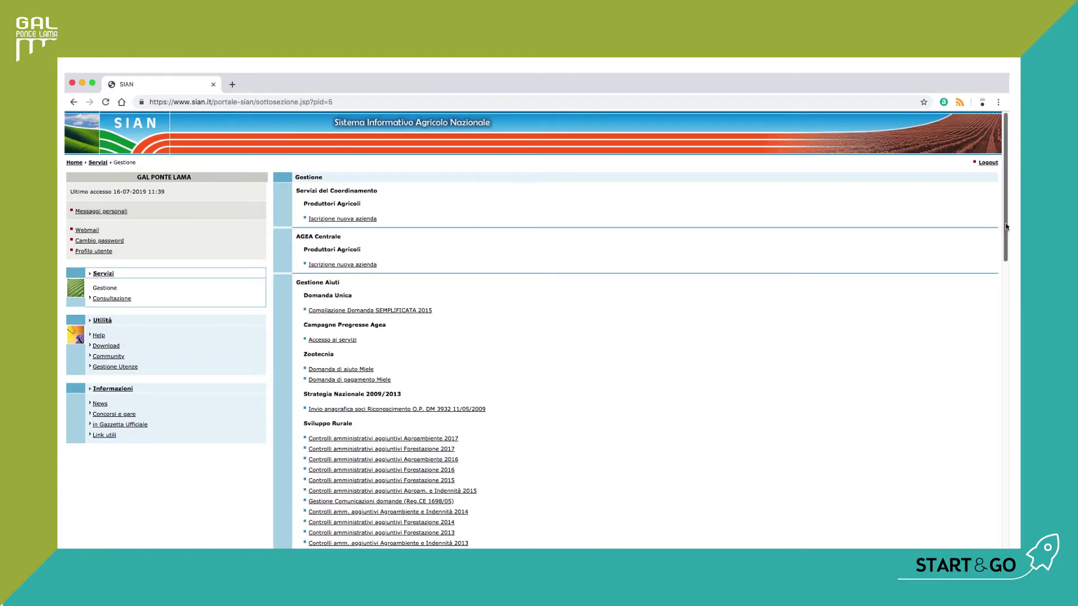
pyautogui.moveTo(1006, 226); pyautogui.dragTo(1007, 392)
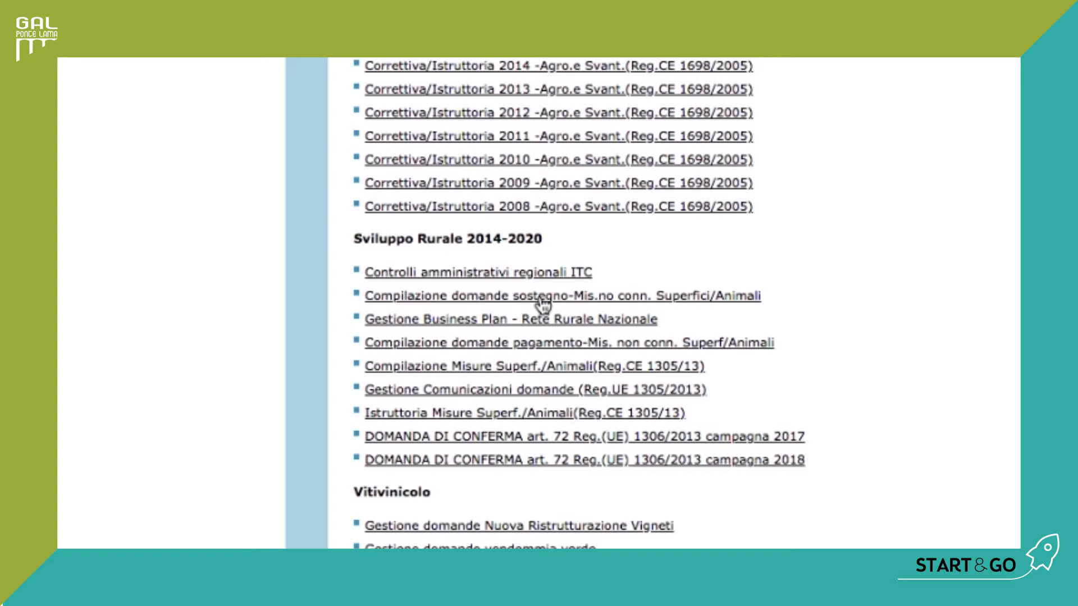
pyautogui.click(618, 297)
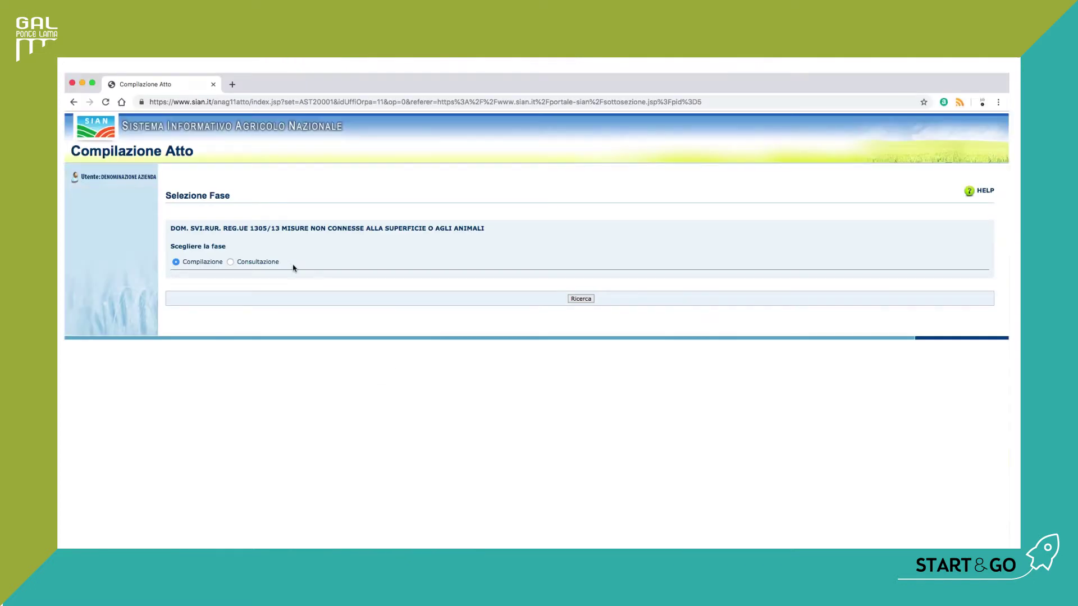
pyautogui.click(587, 302)
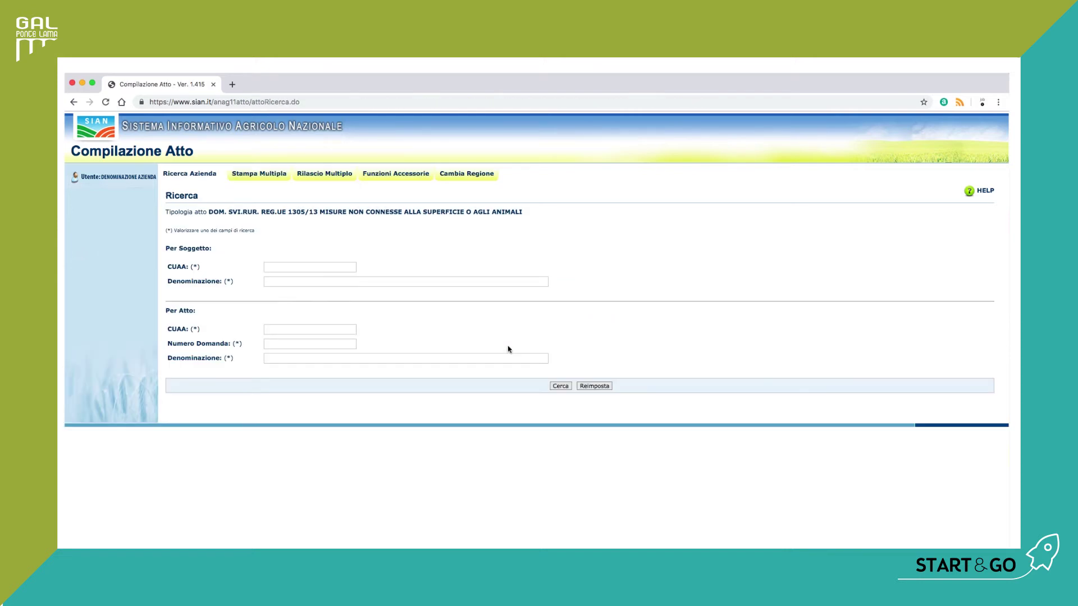
# Search for the applicant by subject, using the company name DENOMINAZIONE AZIENDA
pyautogui.click(312, 280)
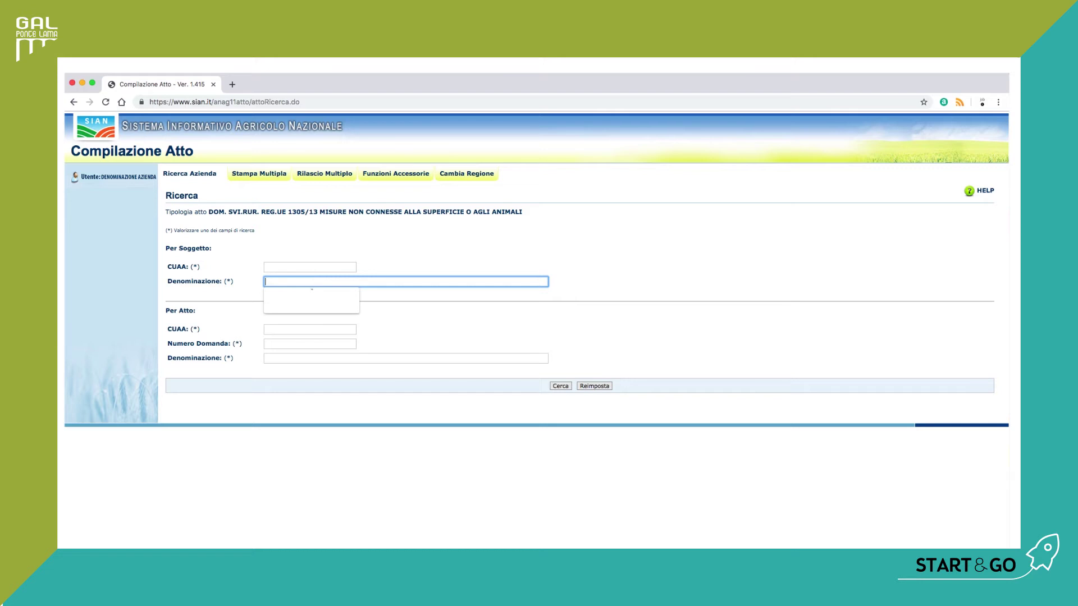
pyautogui.write('DENOMINAZIONE AZIENDA')
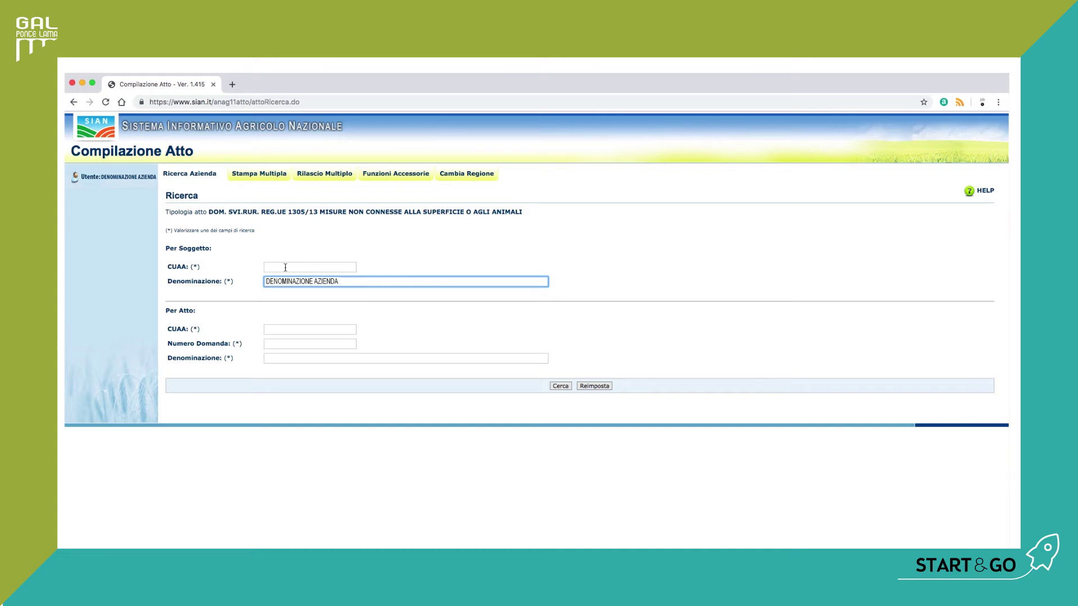
pyautogui.click(286, 268)
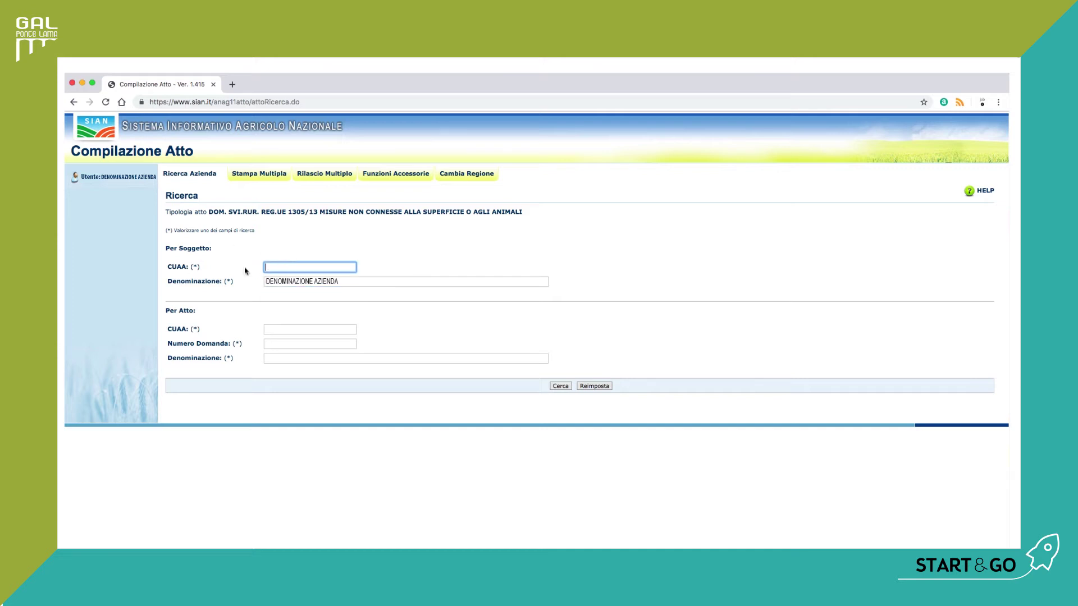
pyautogui.click(556, 387)
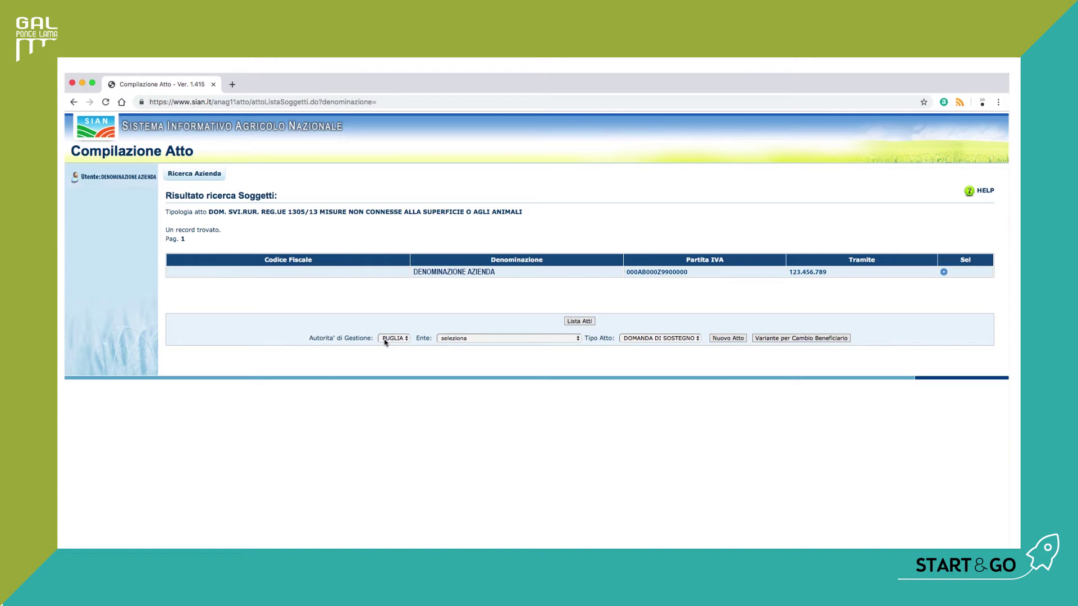
# Create a new DOMANDA DI SOSTEGNO for the found company with PONTE LAMA SCARL as the Ente
pyautogui.click(470, 339)
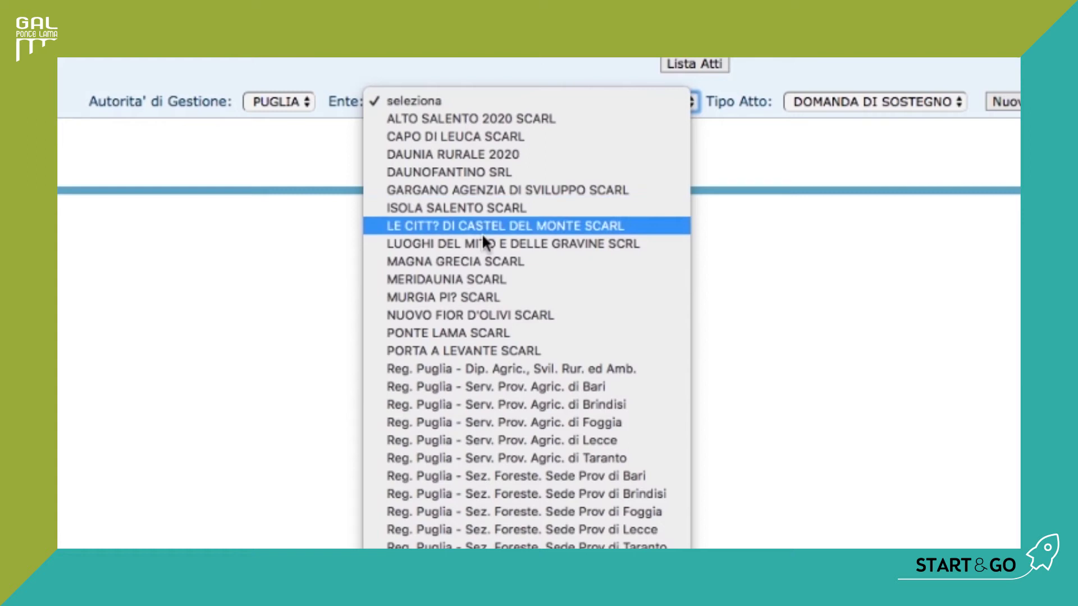
pyautogui.click(486, 335)
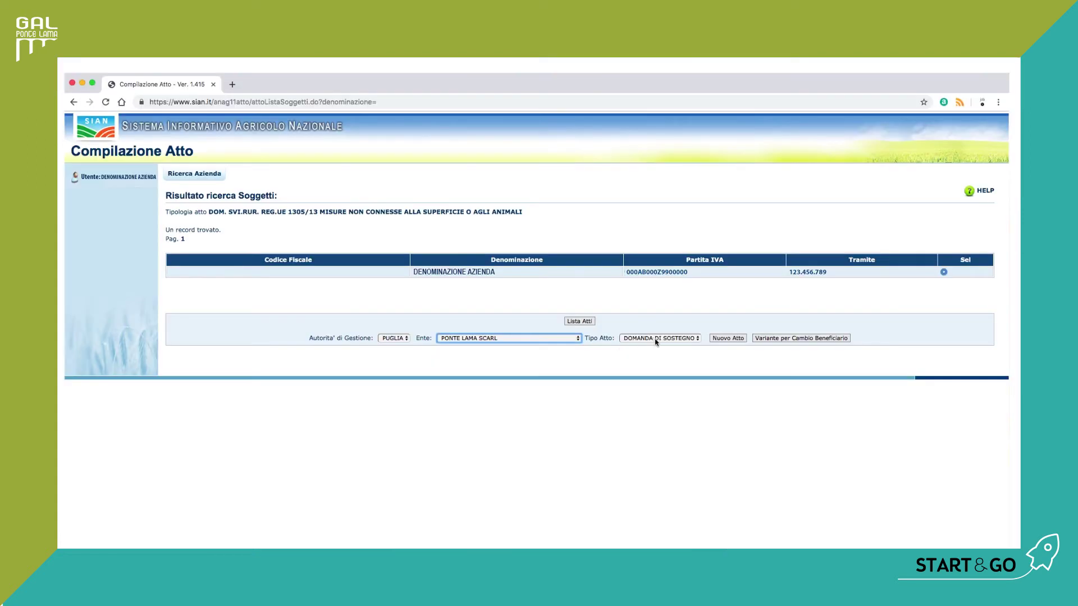
pyautogui.click(723, 339)
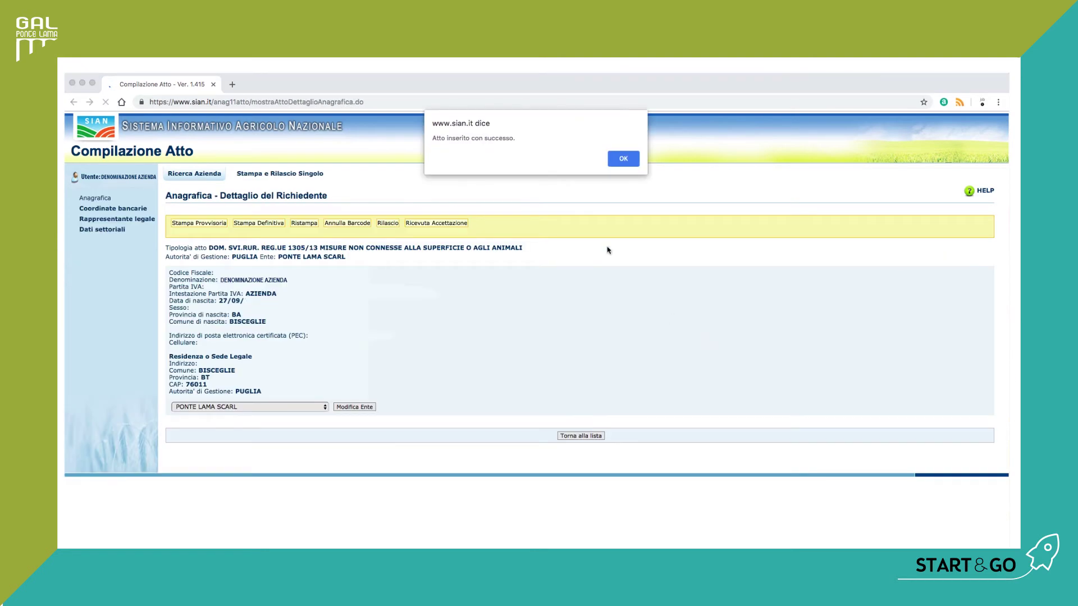
pyautogui.click(623, 159)
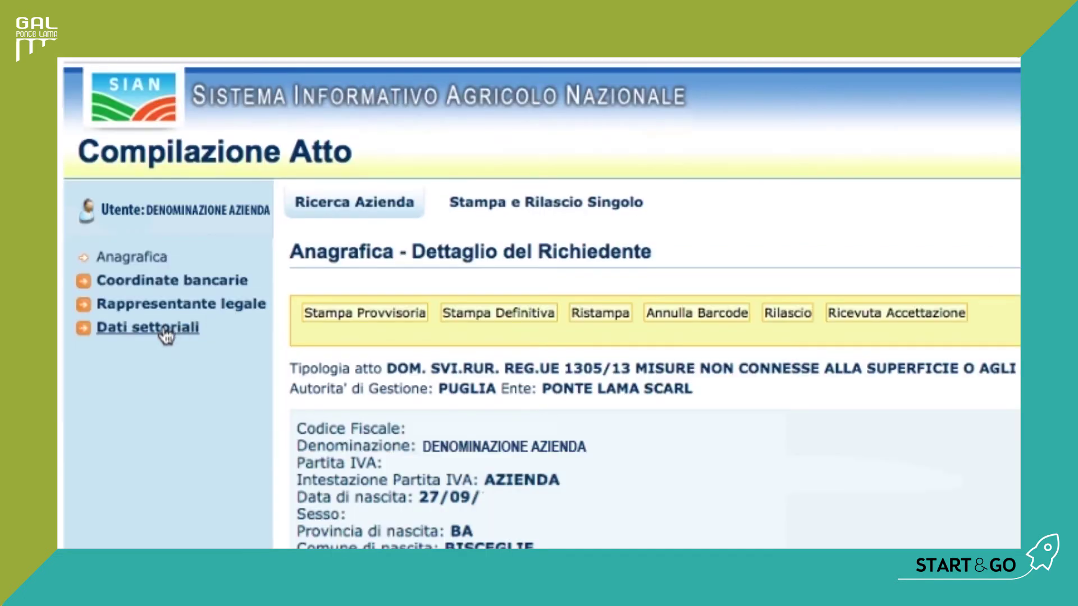
# Open the application's sector data and select the call 23782 - SOSTEGNO ALLA CREAZIONE DI NUOVE ATTIVITÀ E SERVIZI
pyautogui.click(164, 333)
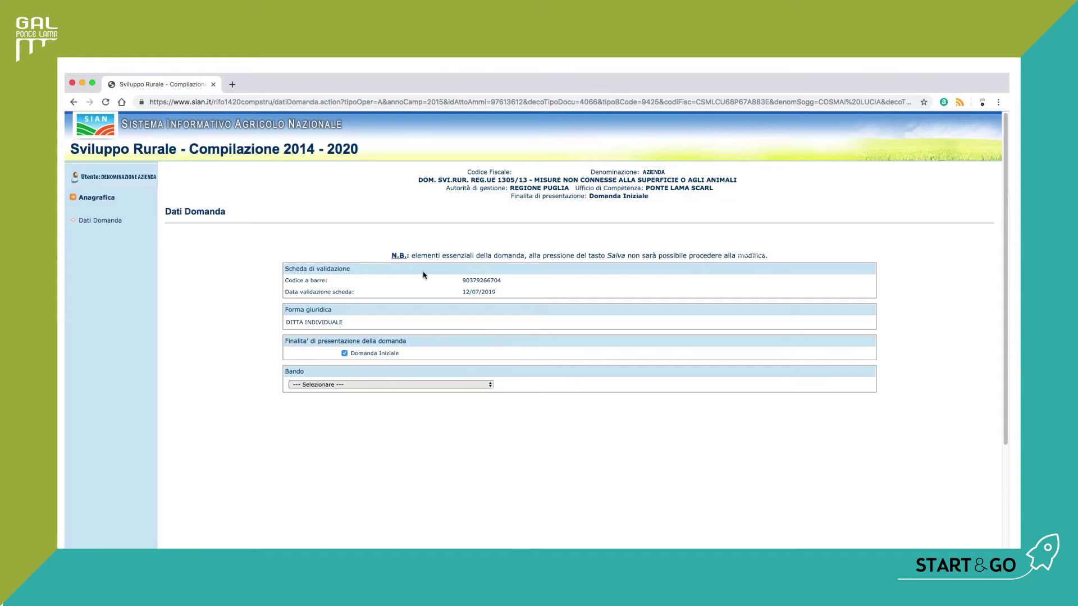
pyautogui.click(308, 386)
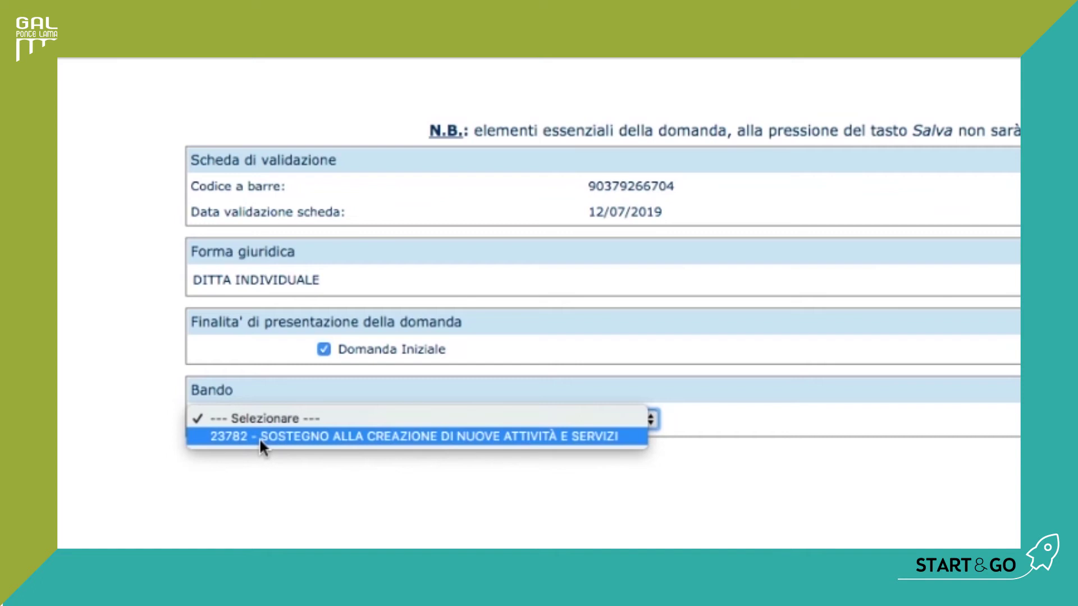
pyautogui.click(258, 437)
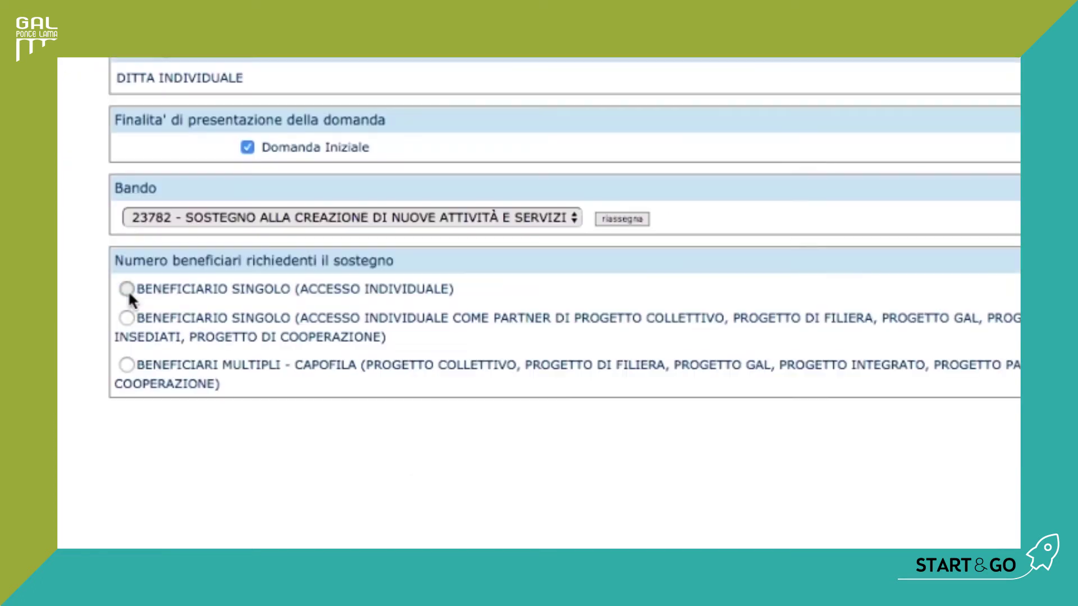
# Choose BENEFICIARIO SINGOLO (ACCESSO INDIVIDUALE) and set the contribution access type to Individuale (come beneficiario singolo)
pyautogui.click(291, 417)
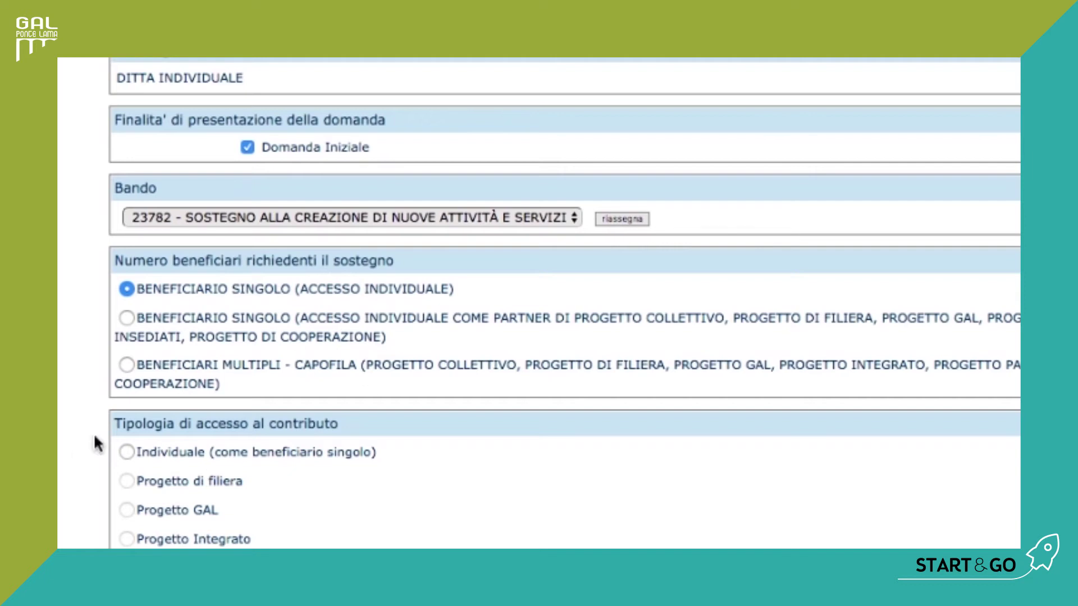
pyautogui.click(130, 452)
# Set the Tipologia Beneficiario to MICRO E PICCOLE IMPRESE
pyautogui.scroll(-5, 564, 303)
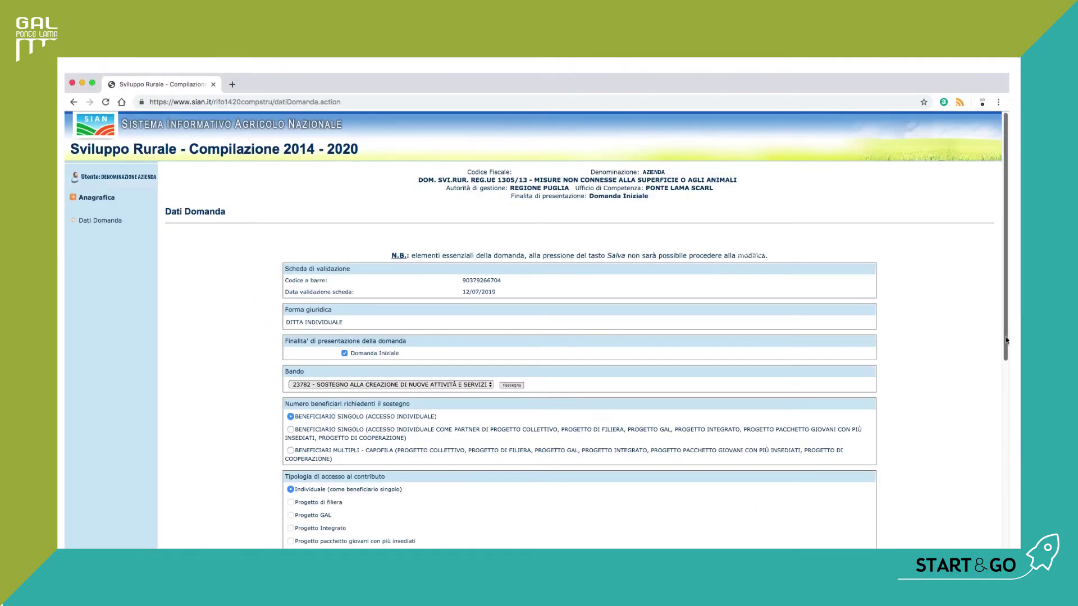
pyautogui.moveTo(1004, 340); pyautogui.dragTo(1004, 398)
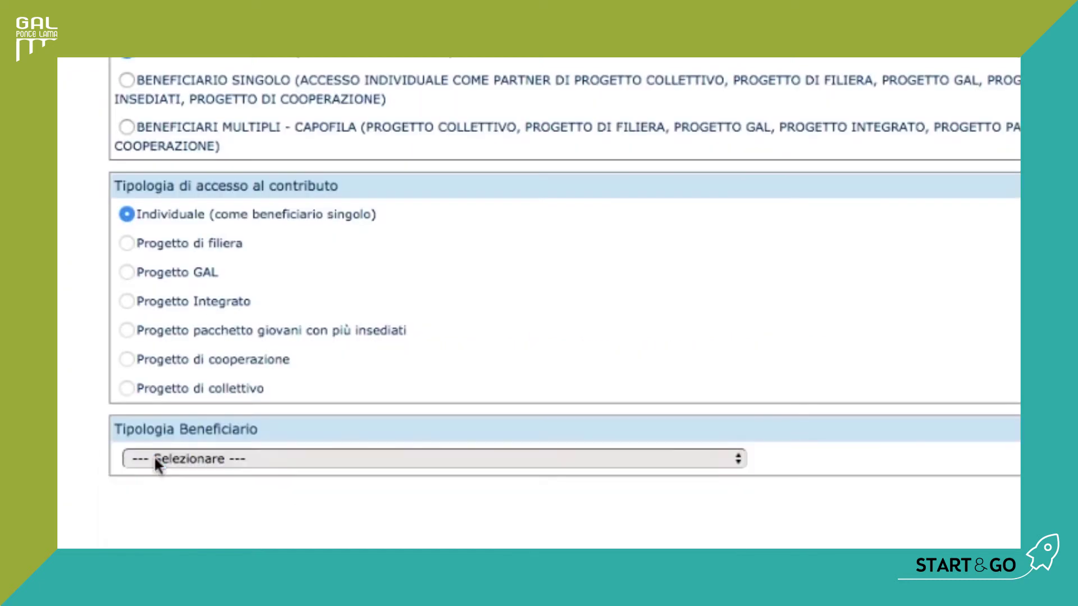
pyautogui.click(303, 492)
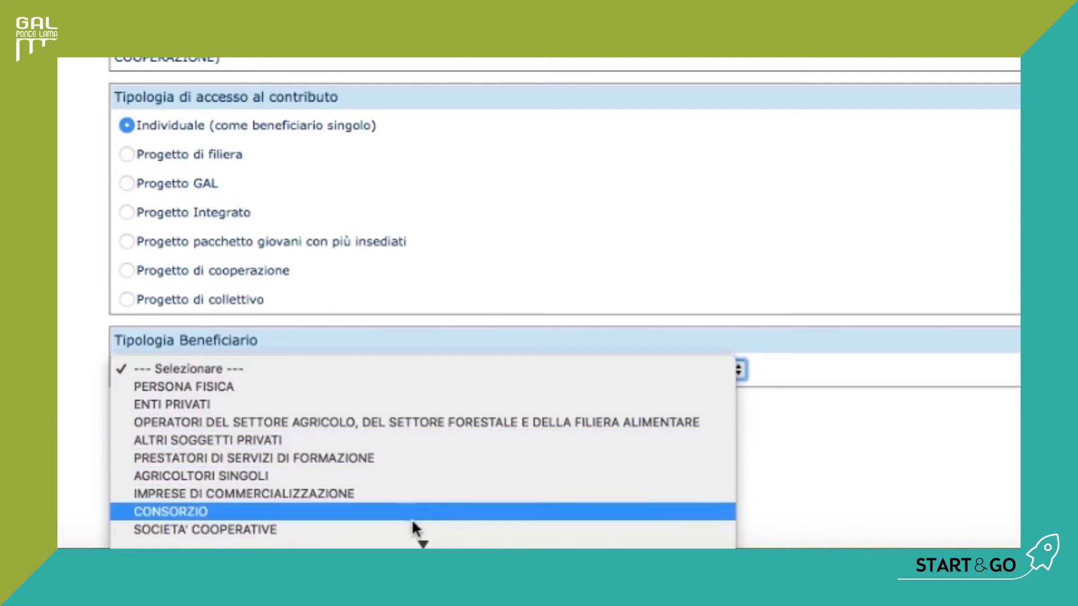
pyautogui.moveTo(422, 543)
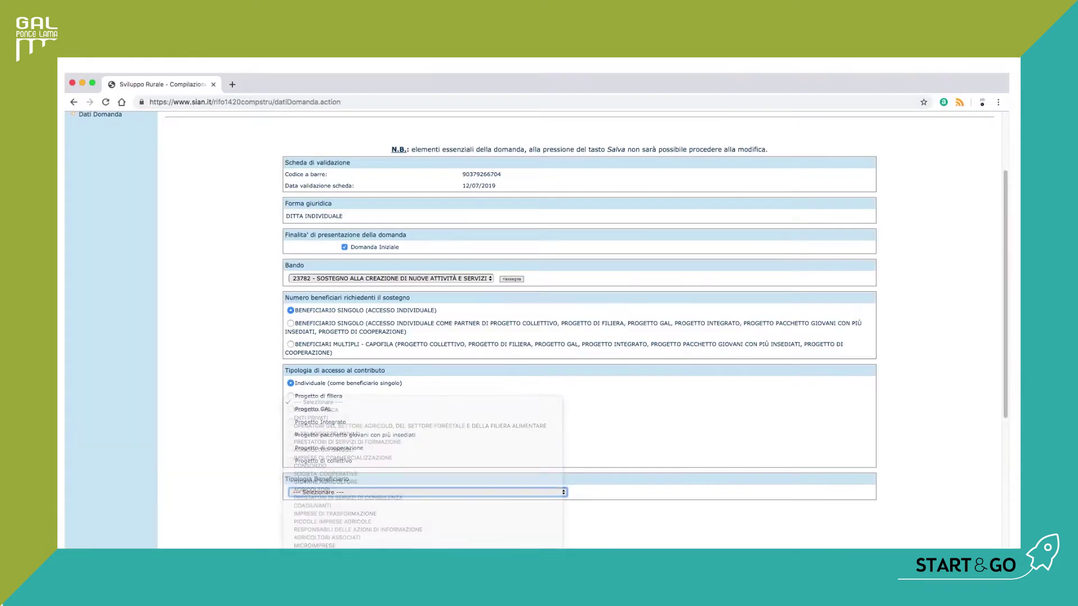
pyautogui.click(274, 507)
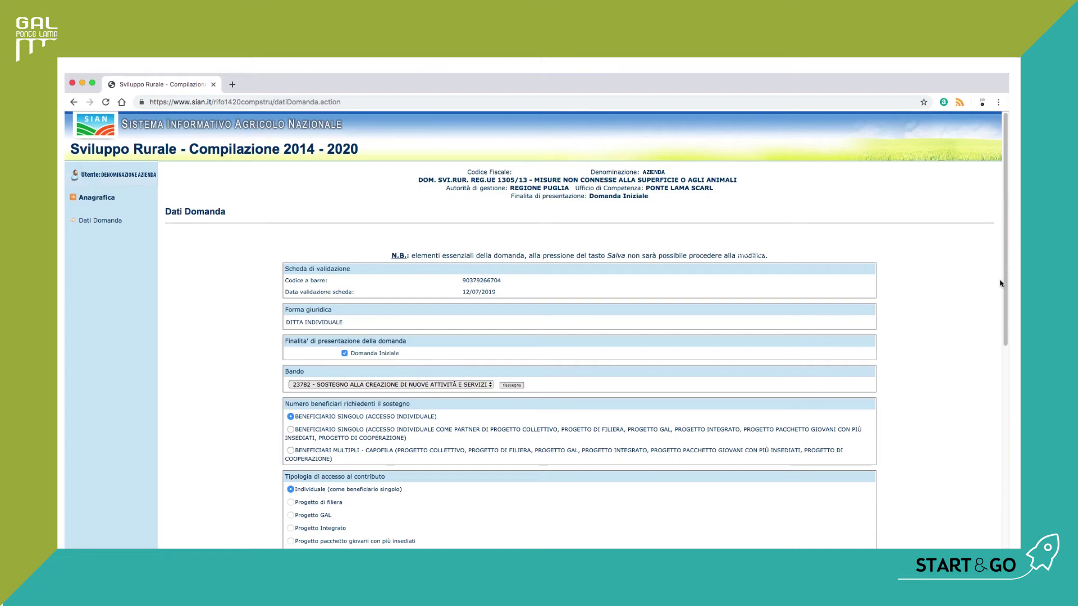
# Select submeasure 19.2 of measure 19 and save the application's essential data
pyautogui.moveTo(1004, 285); pyautogui.dragTo(1000, 389)
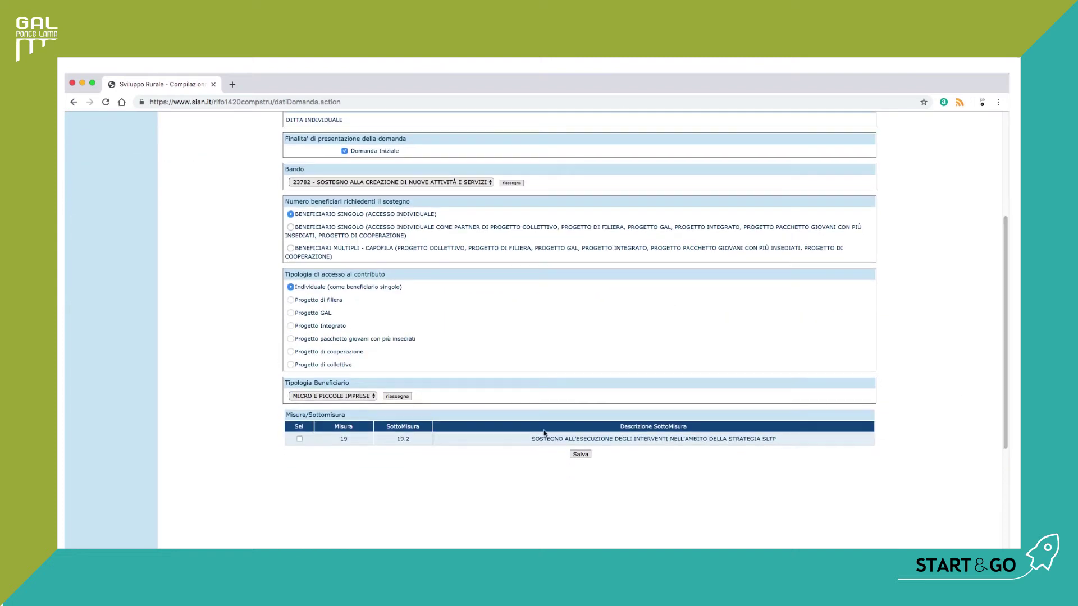
pyautogui.click(299, 439)
pyautogui.click(579, 455)
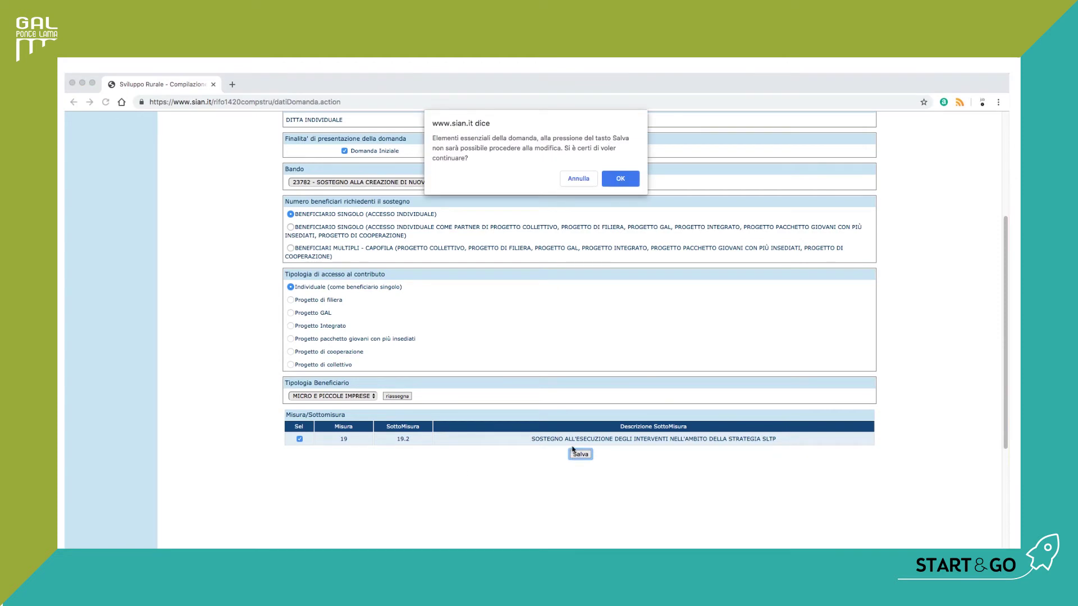
pyautogui.click(621, 180)
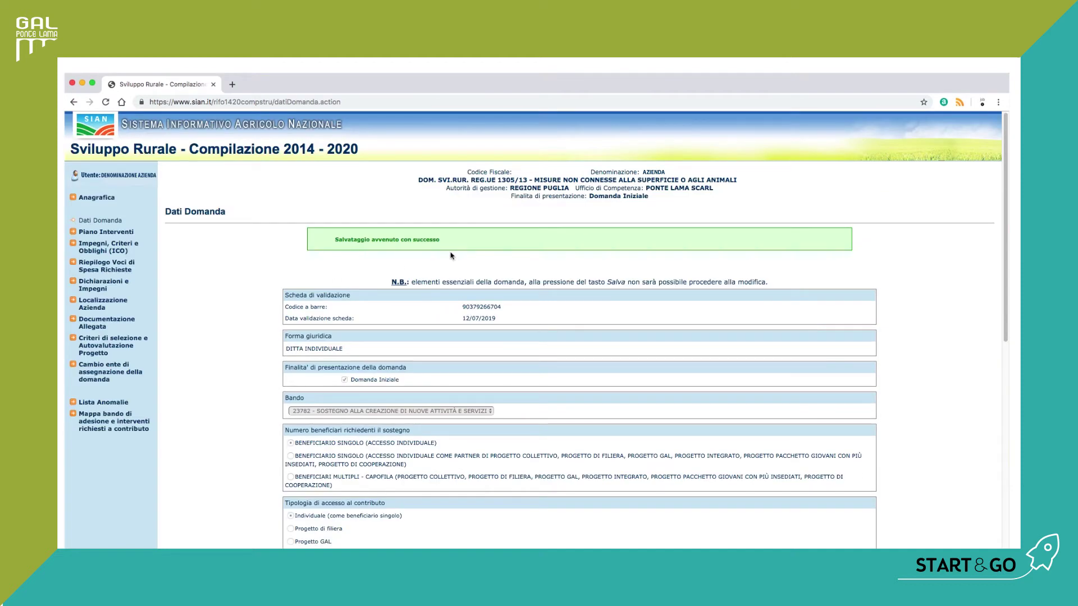
# Add intervention type 1 6.4.2.1.2, investments in extra-agricultural activities, under submeasure 19.2 of the Piano Interventi and save it
pyautogui.click(109, 232)
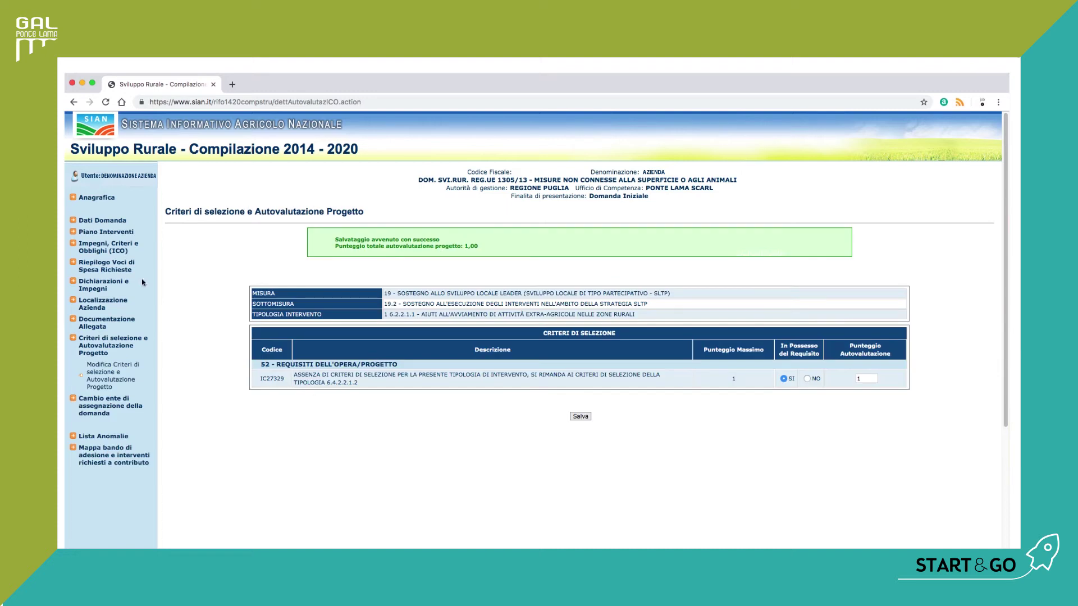
pyautogui.click(107, 232)
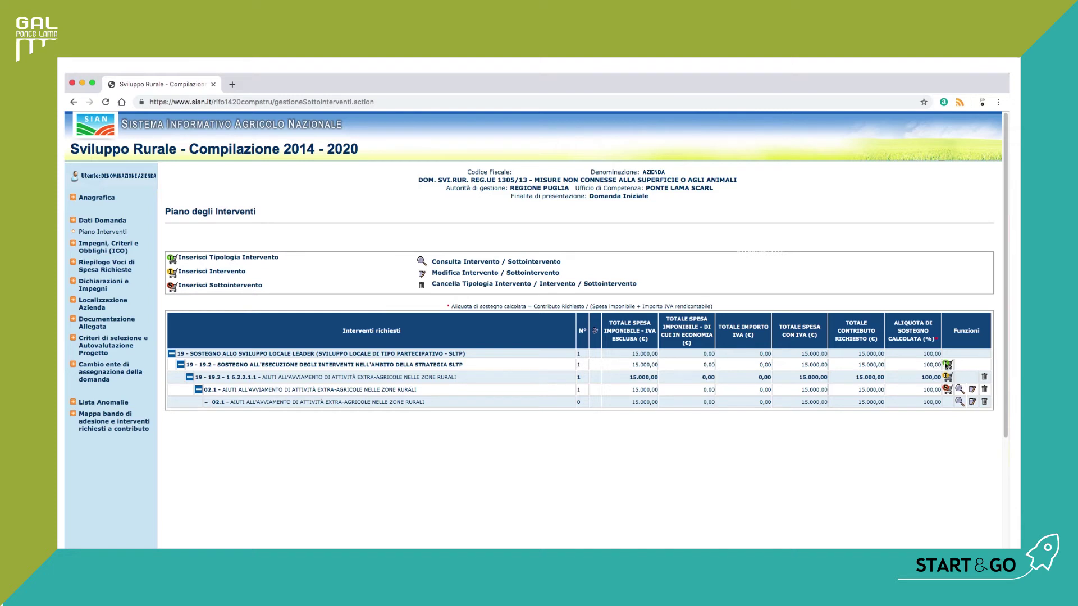
pyautogui.click(946, 365)
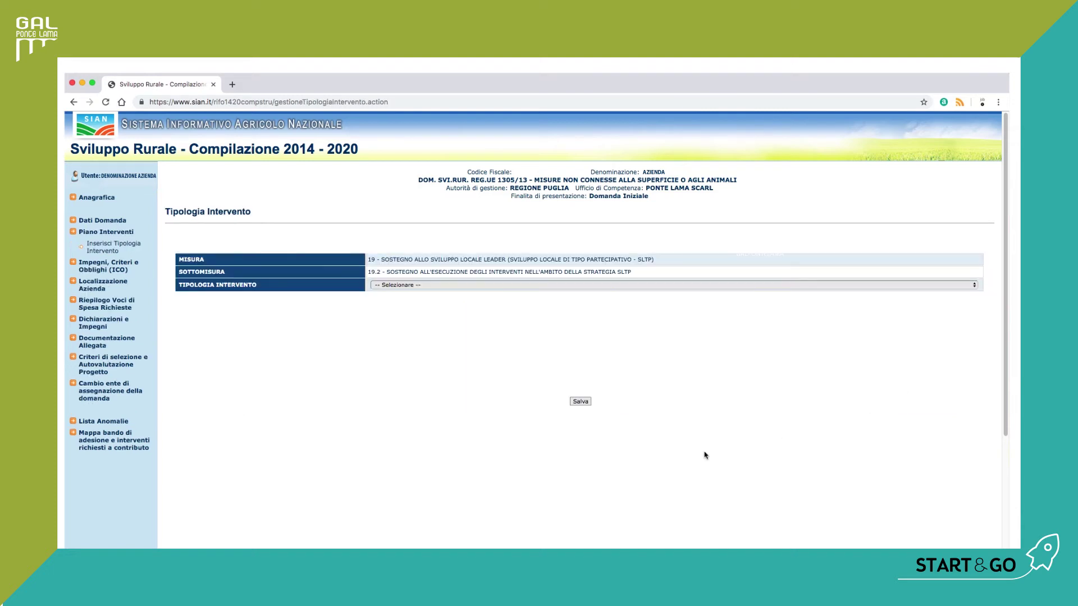
pyautogui.click(494, 285)
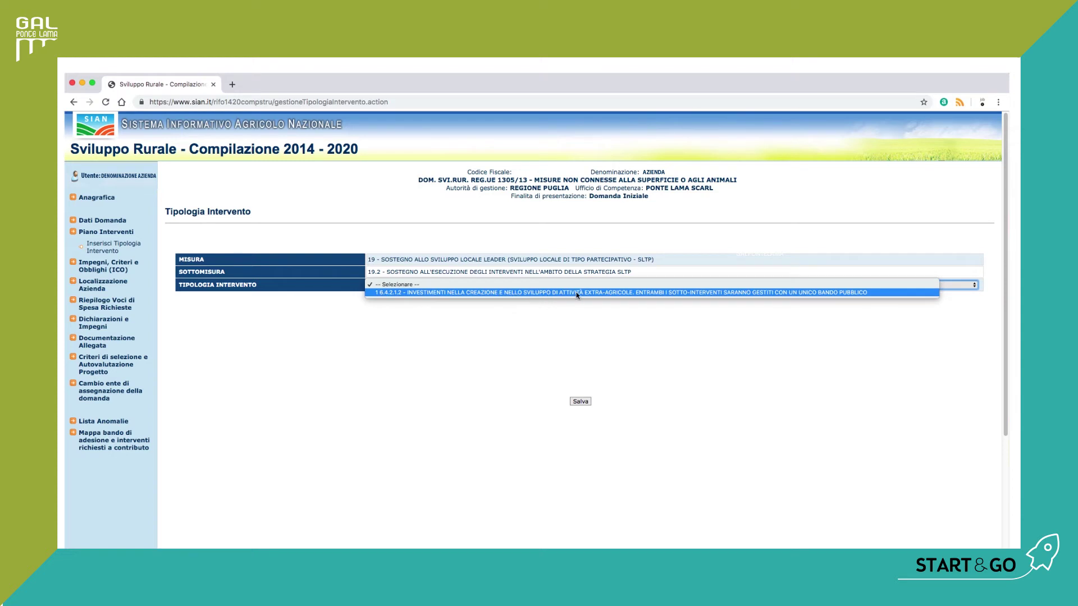
pyautogui.click(602, 293)
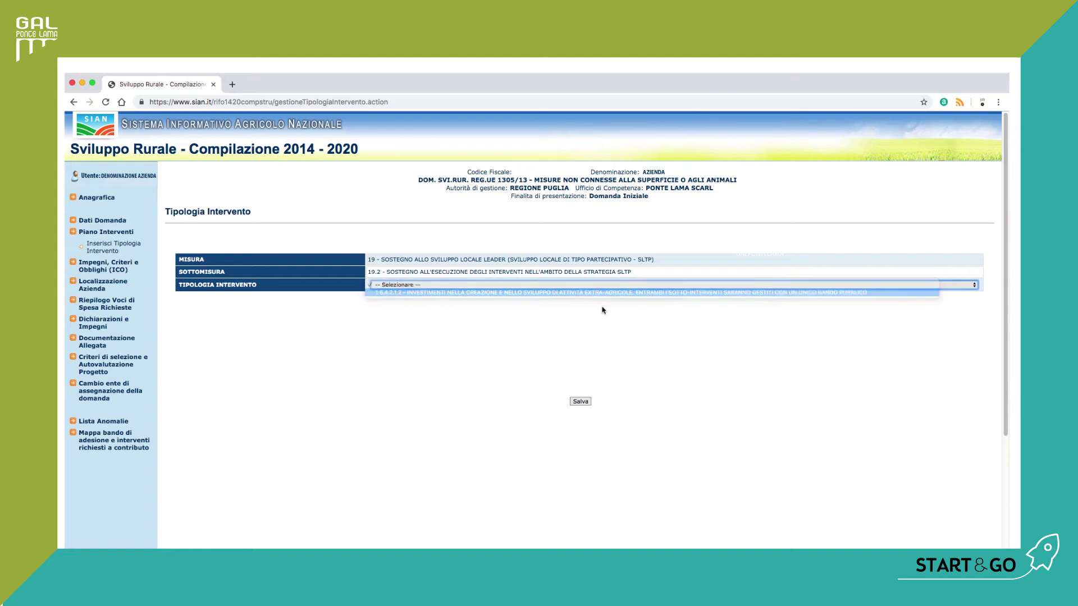
pyautogui.click(580, 402)
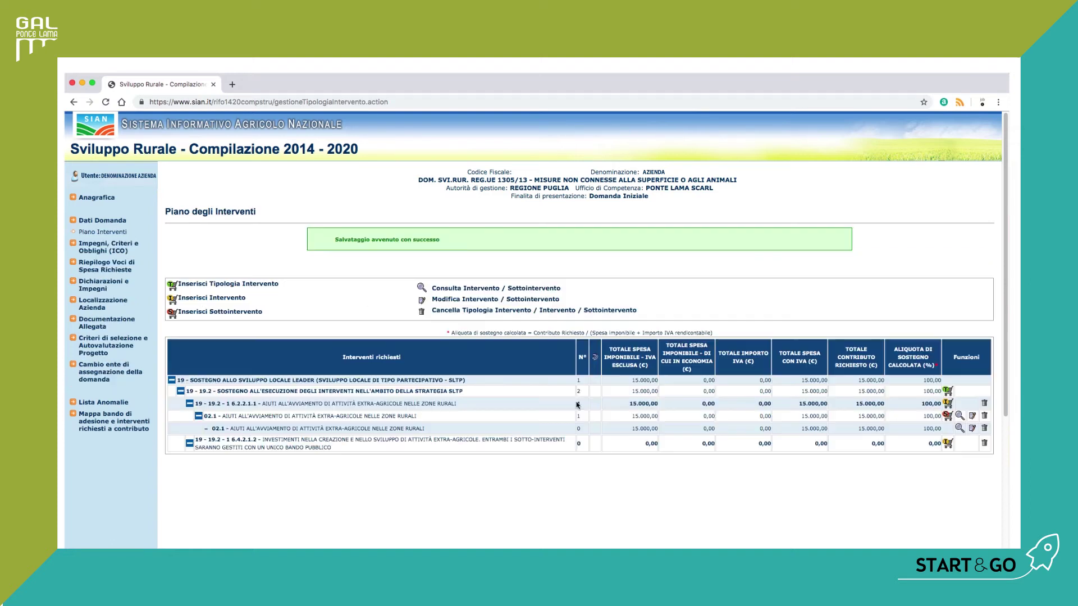
# Add intervention 02.2 under type 1 6.4.2.1.2 with a duration of 18 months and 1 planned annuity, and save it
pyautogui.click(947, 443)
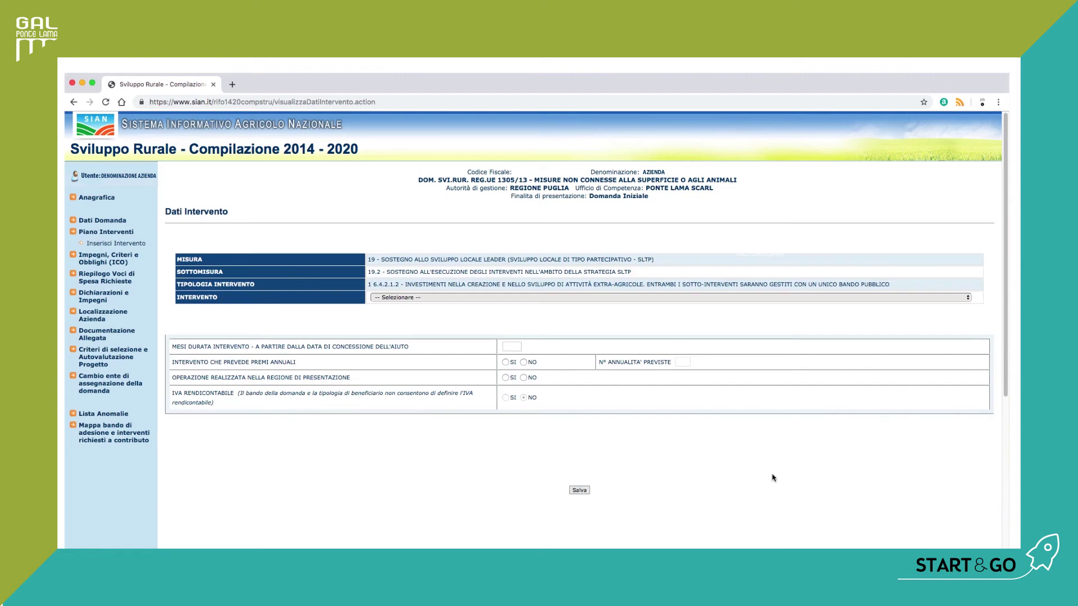
pyautogui.click(508, 298)
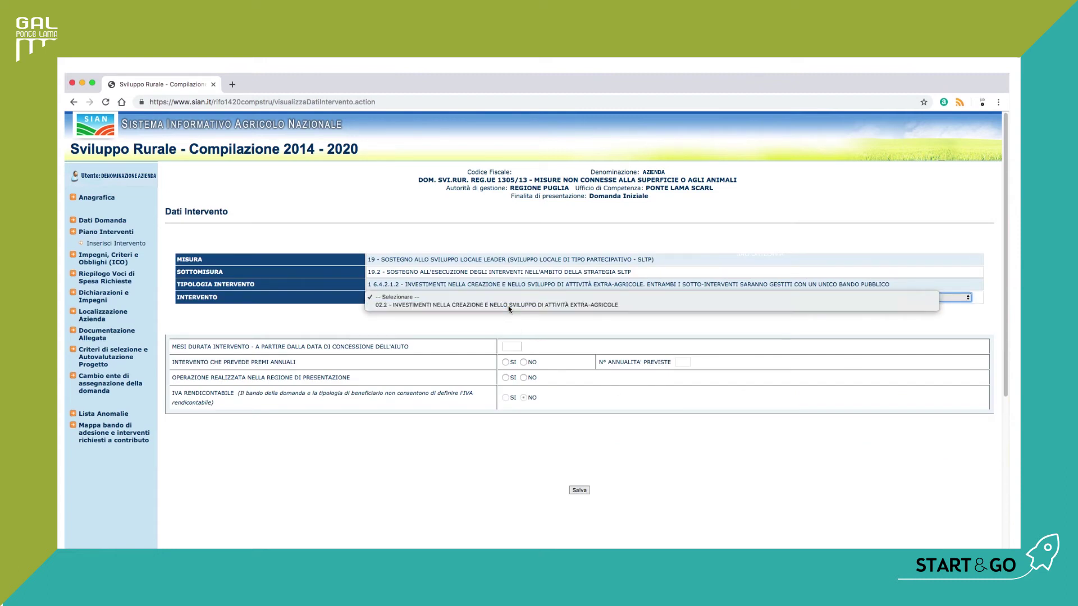
pyautogui.click(509, 305)
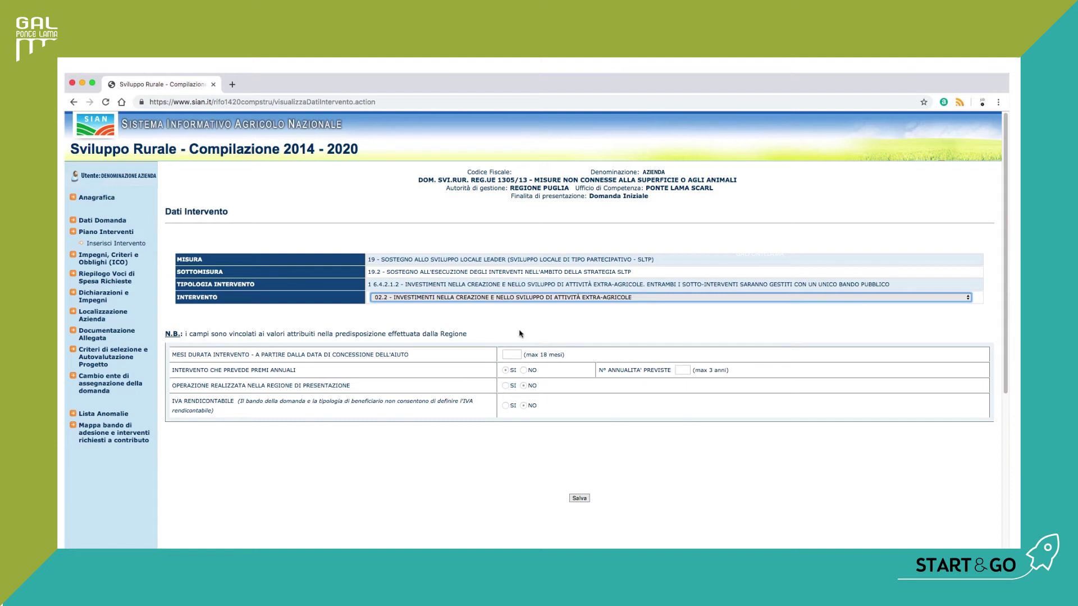
pyautogui.click(512, 355)
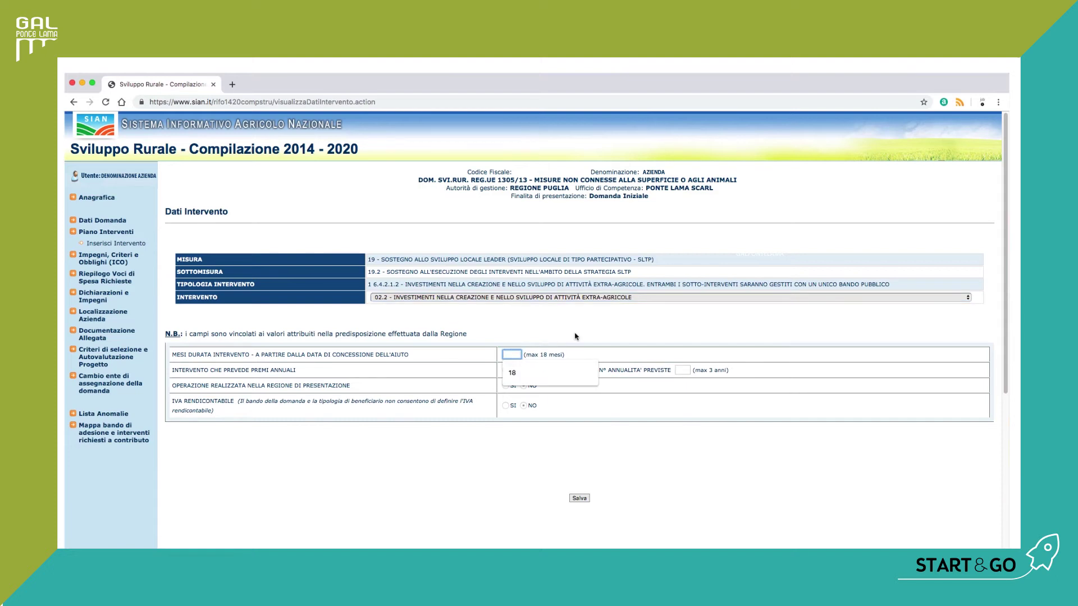
pyautogui.click(554, 372)
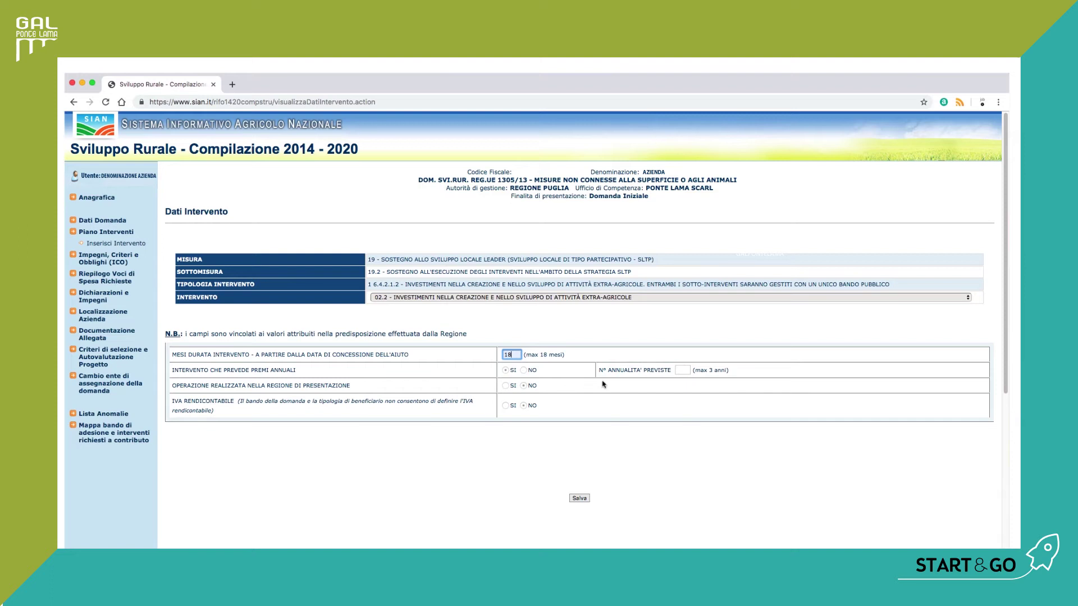
pyautogui.click(683, 369)
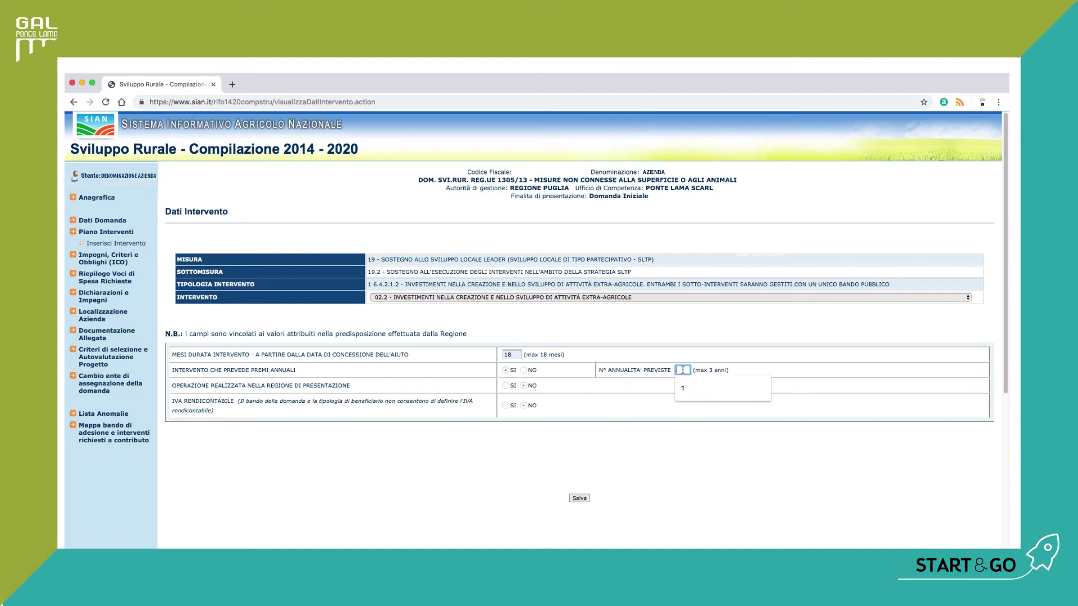
pyautogui.click(683, 382)
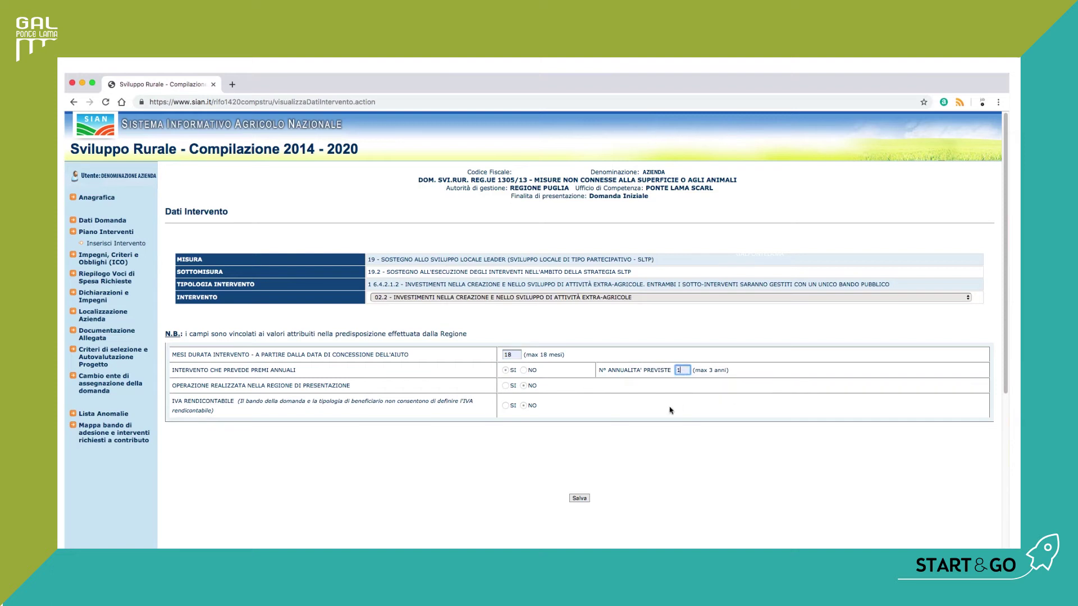
pyautogui.click(580, 497)
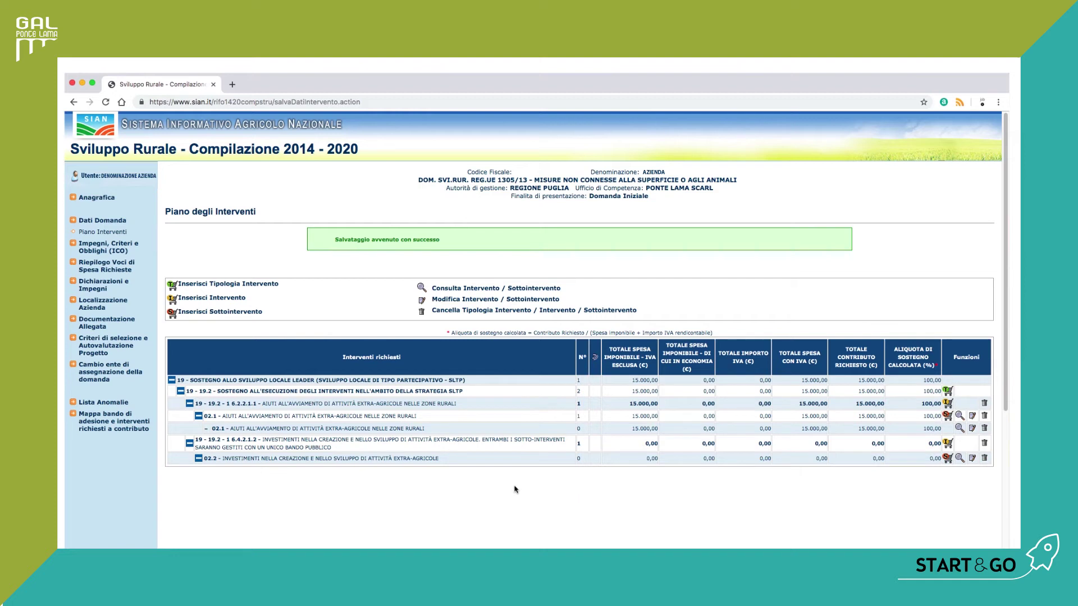
# Add sottointervento 02.2, investments in creating and developing extra-agricultural activities, under intervention 02.2 and save it
pyautogui.click(947, 459)
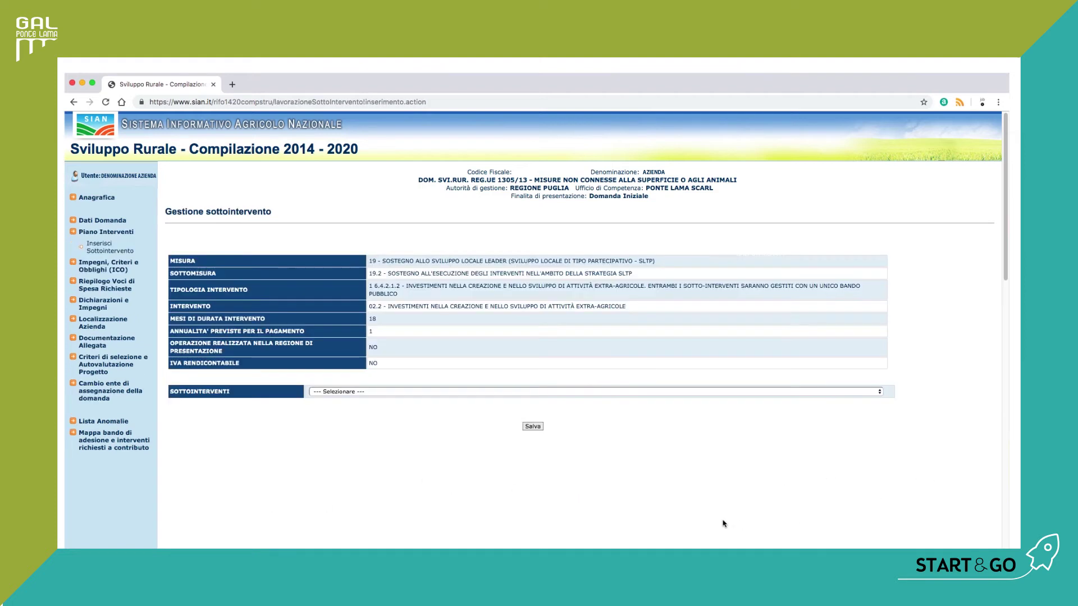
pyautogui.click(409, 393)
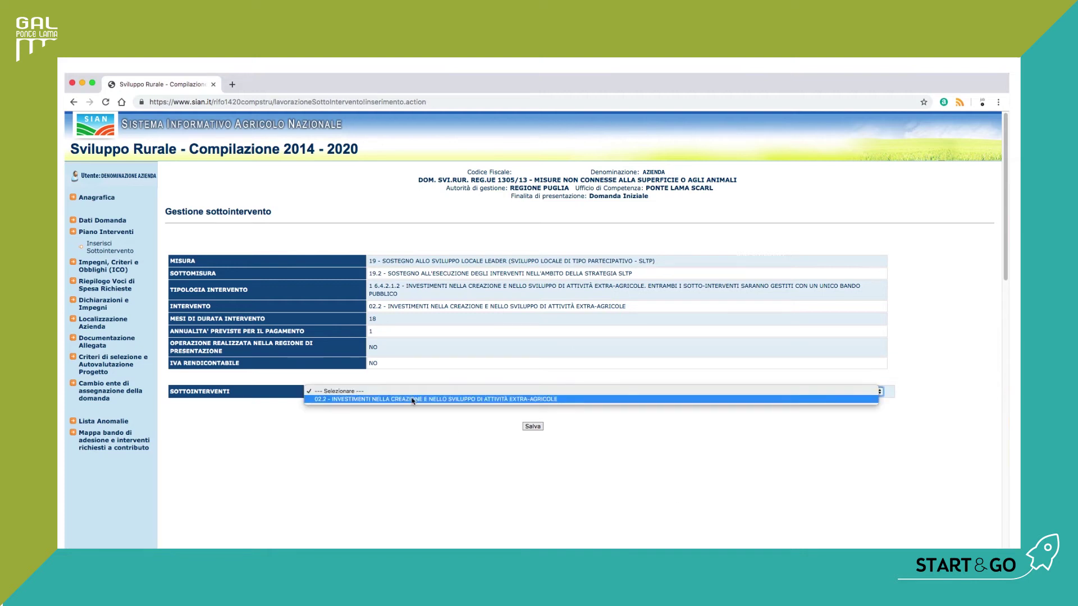
pyautogui.click(413, 399)
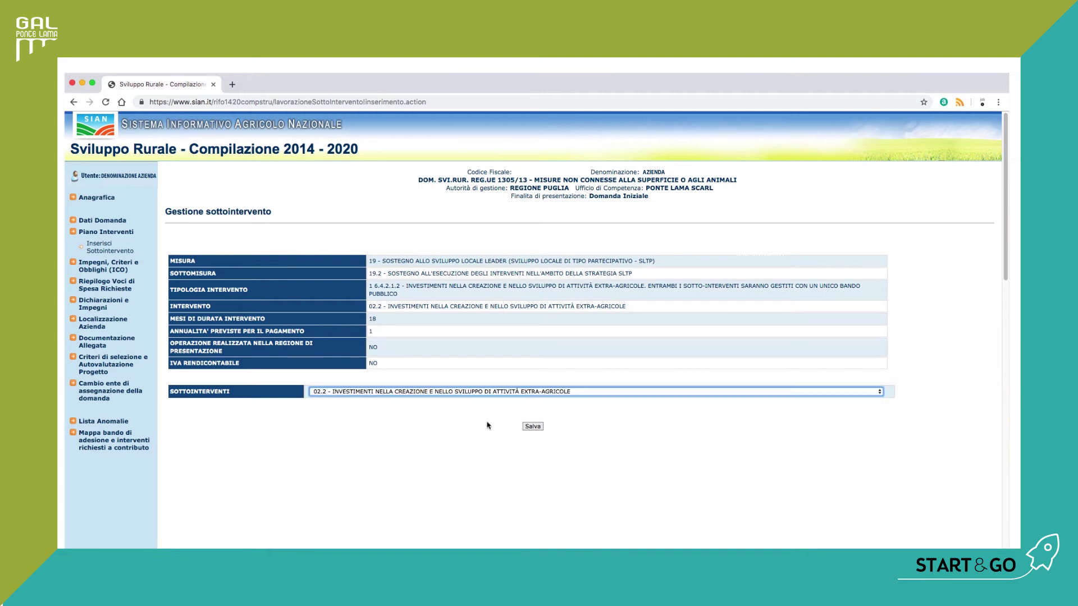
pyautogui.click(533, 427)
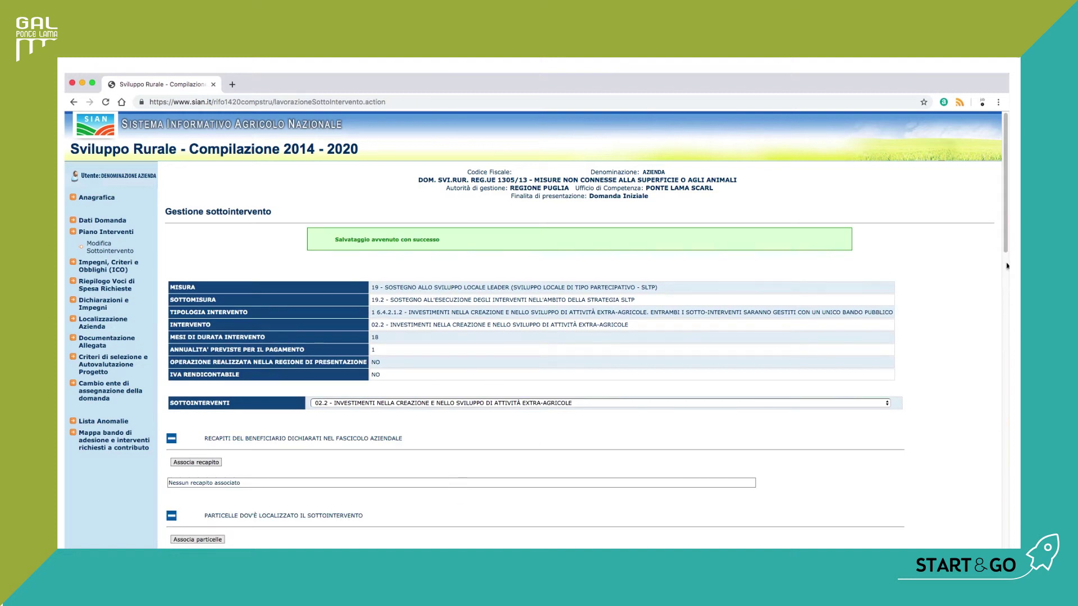
# Associate the beneficiary's SEDE LEGALE contact address with sottointervento 02.2 and save
pyautogui.scroll(-5, 587, 322)
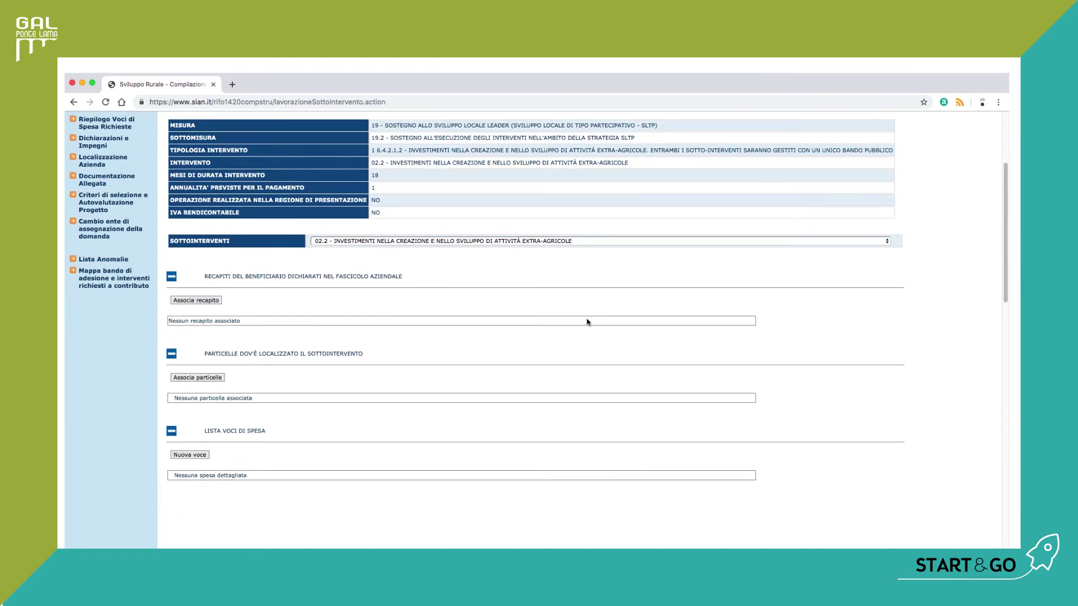
pyautogui.click(192, 301)
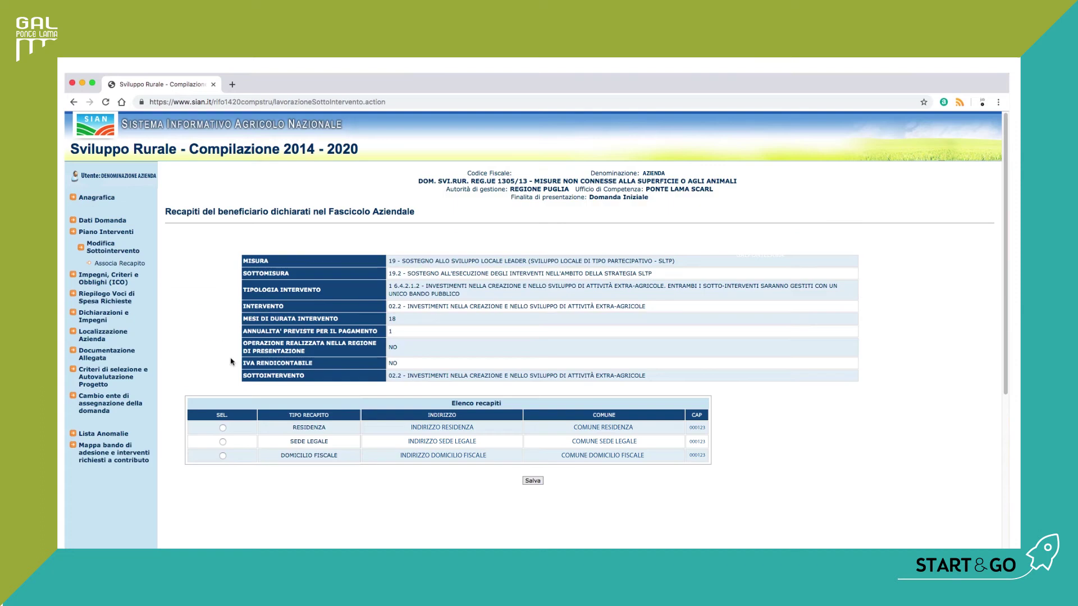
pyautogui.click(222, 442)
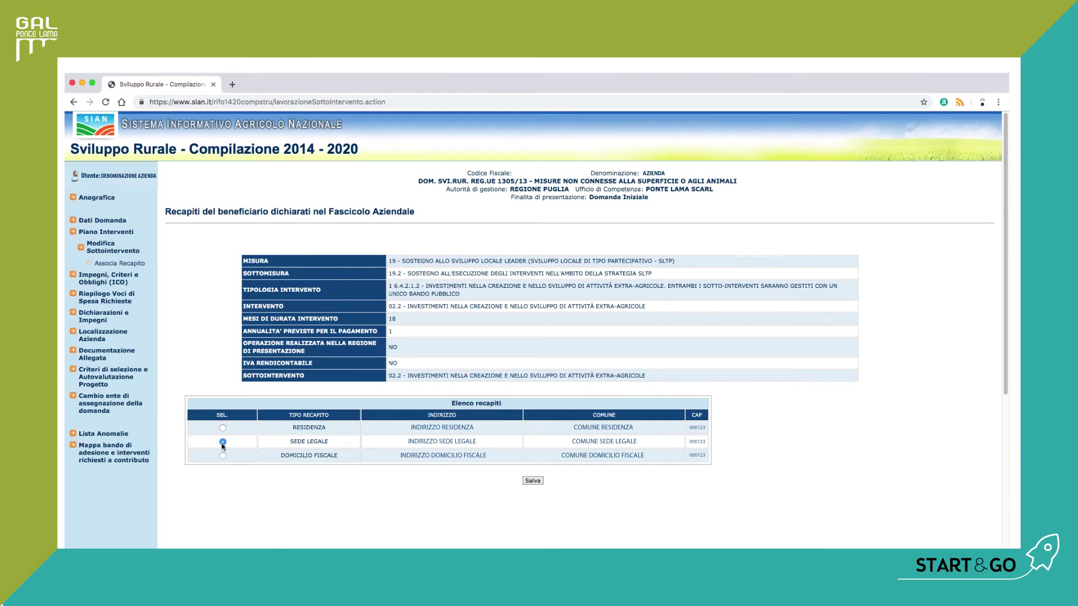
pyautogui.click(533, 481)
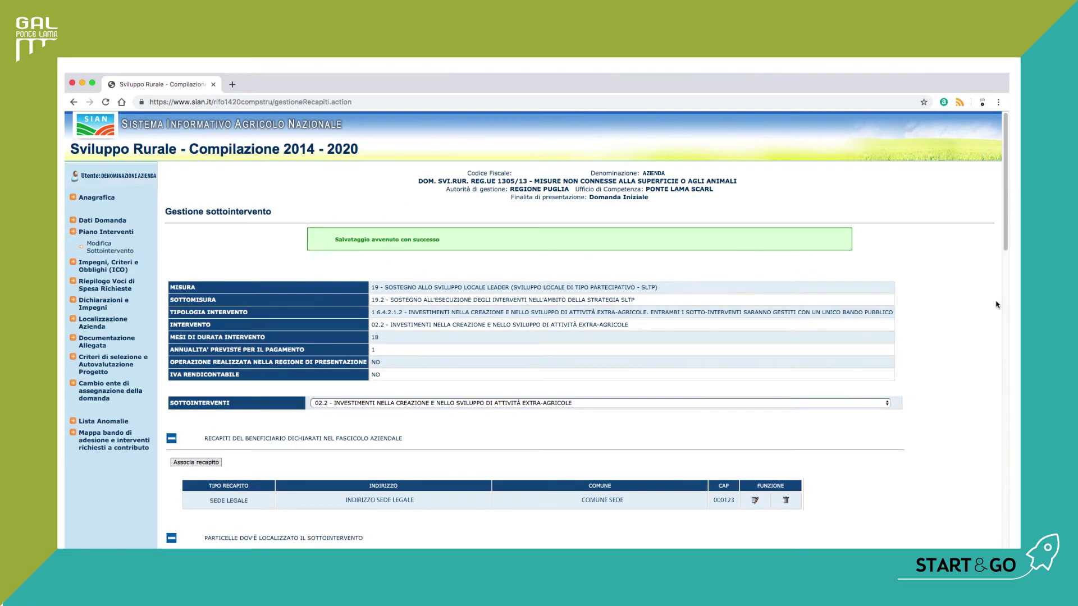
# Associate the first listed parcel with the sottointervento, copying its whole managed area of 108 mq as the area concerned, and save
pyautogui.scroll(-4, 1002, 297)
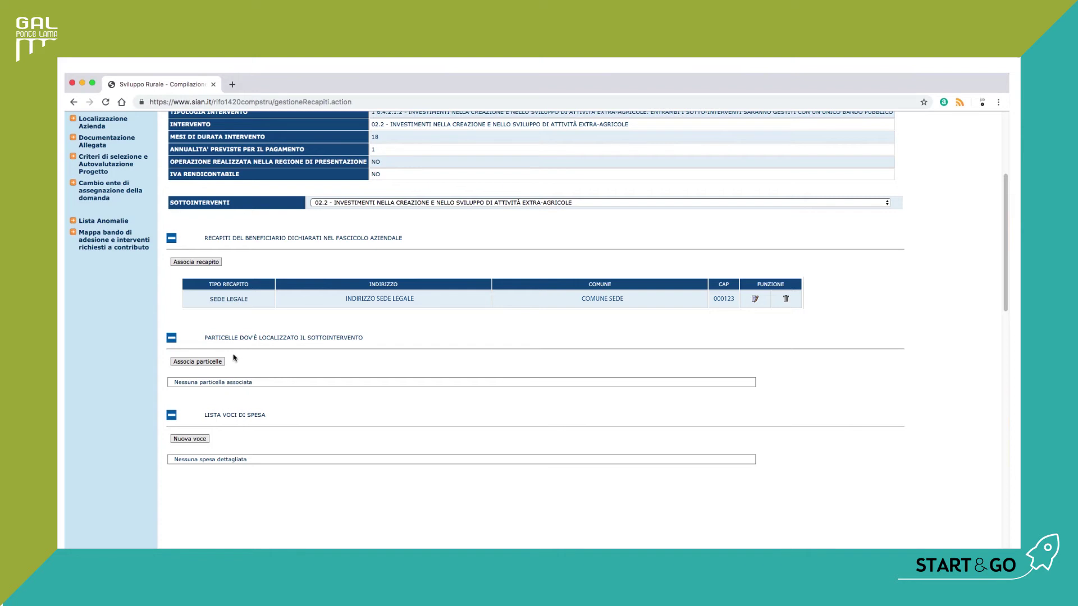
pyautogui.click(213, 362)
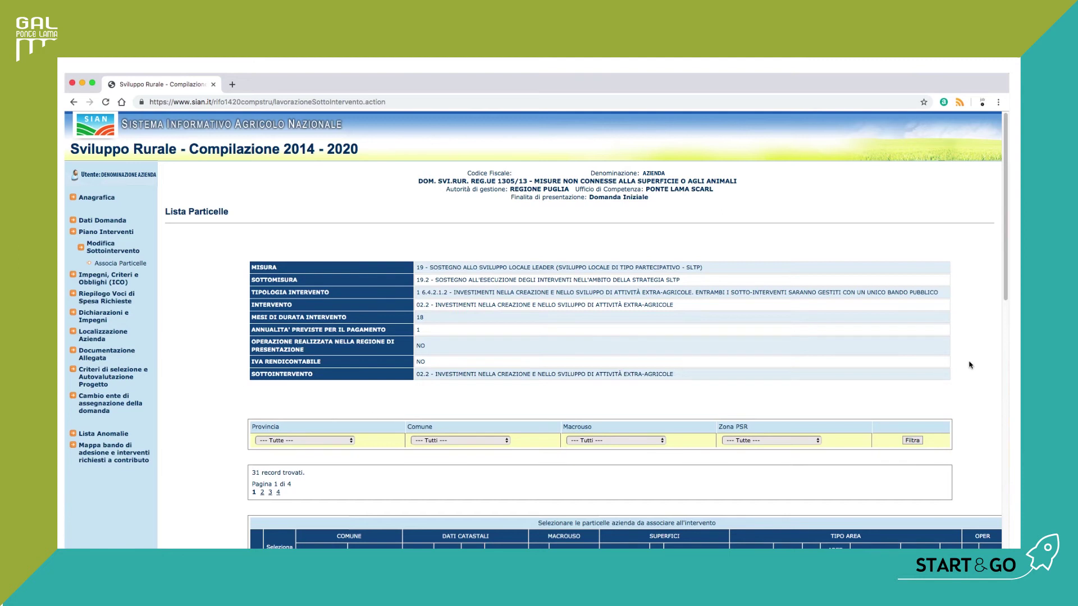
pyautogui.moveTo(1006, 224); pyautogui.dragTo(1003, 321)
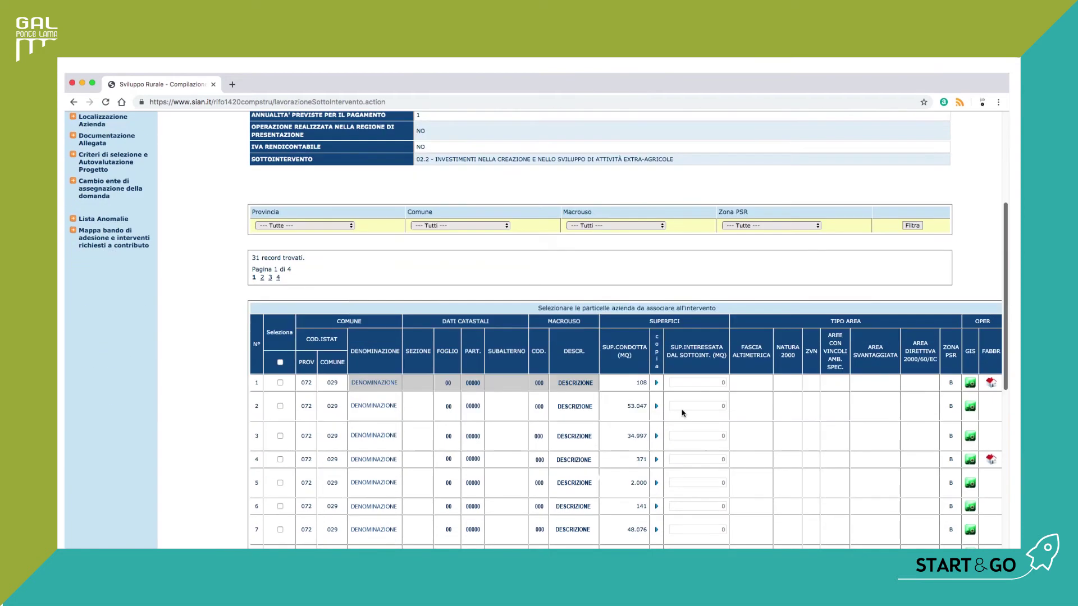
pyautogui.click(280, 383)
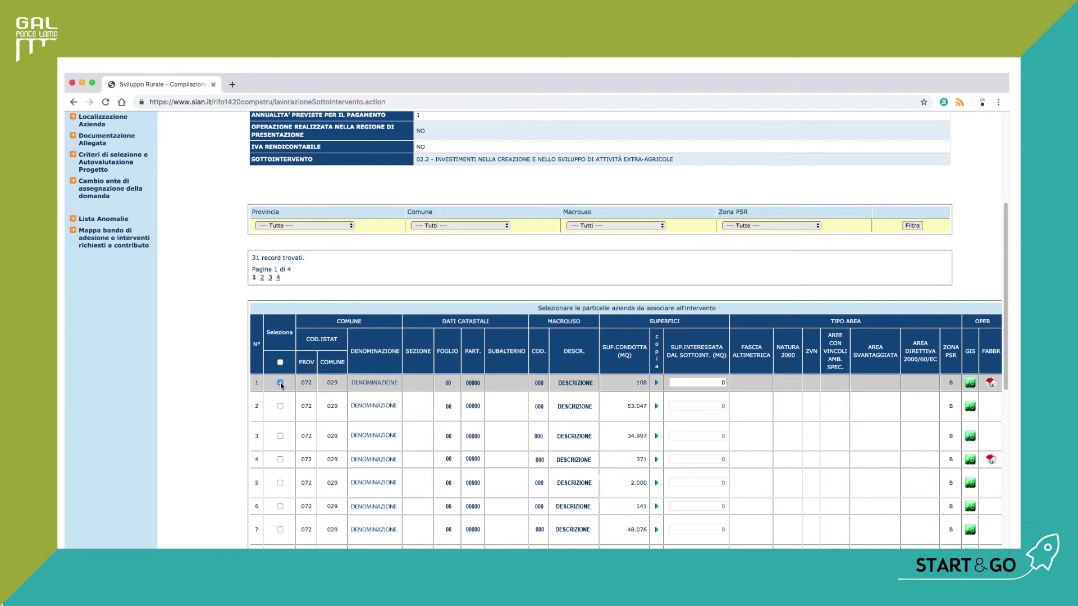
pyautogui.click(657, 384)
pyautogui.moveTo(1004, 261); pyautogui.dragTo(1007, 369)
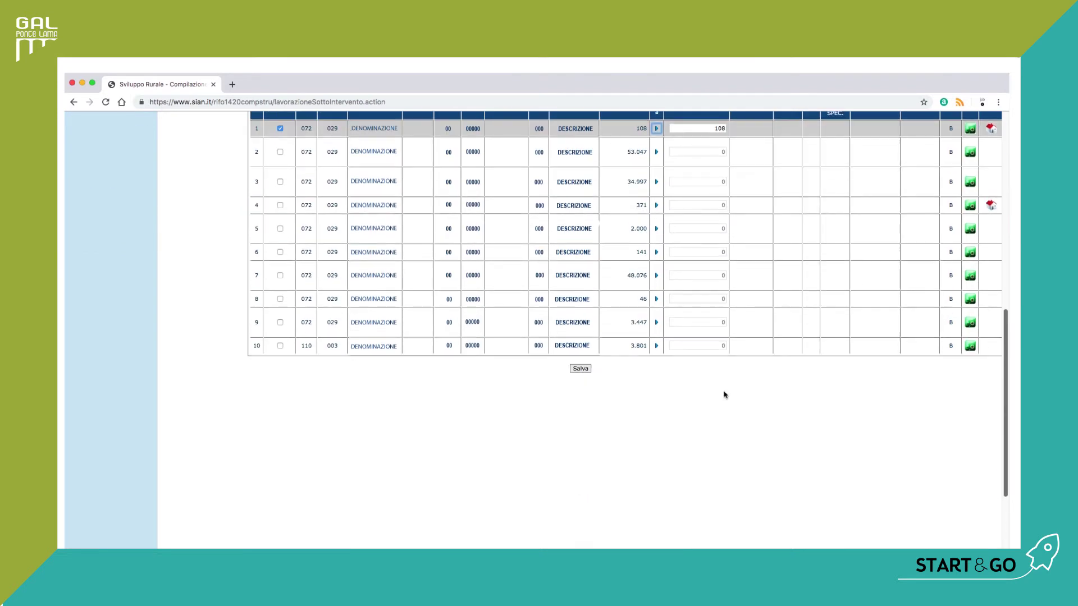
pyautogui.click(574, 369)
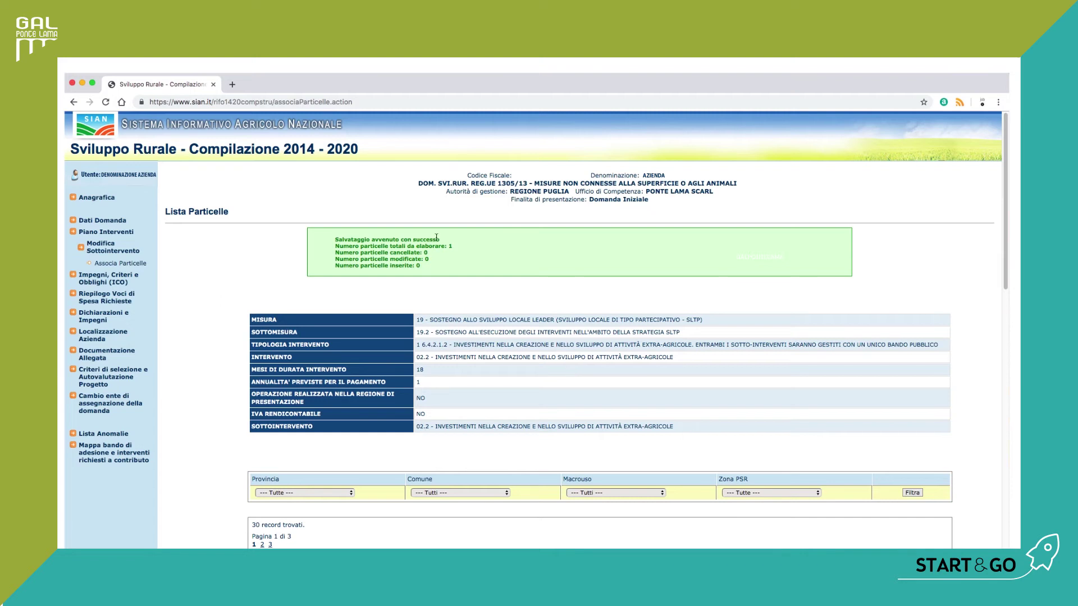
# Start a new expense item for the sottointervento, choosing COSTRUZIONE, ACQUISIZIONE, INCLUSO IL LEASING, O MIGLIORAMENTO DI BENI IMMOBILI
pyautogui.click(98, 247)
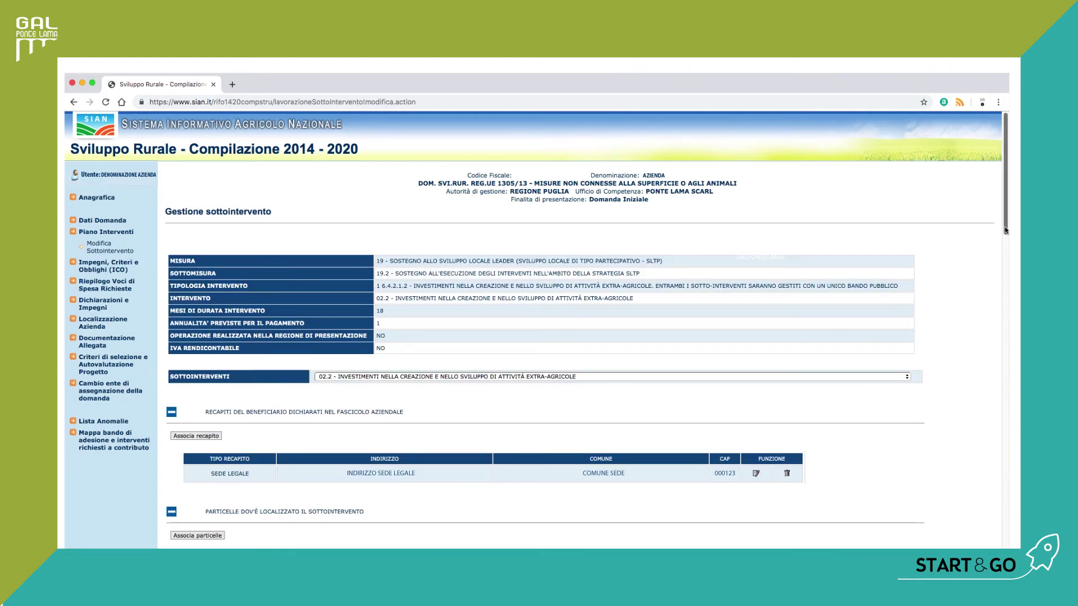
pyautogui.scroll(-5, 1006, 229)
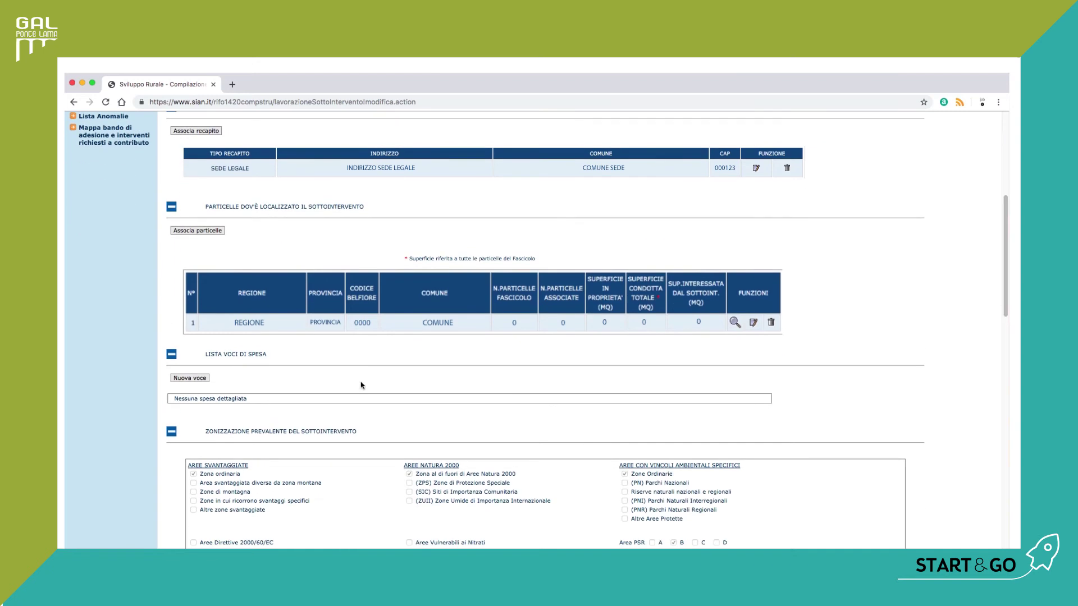
pyautogui.click(198, 378)
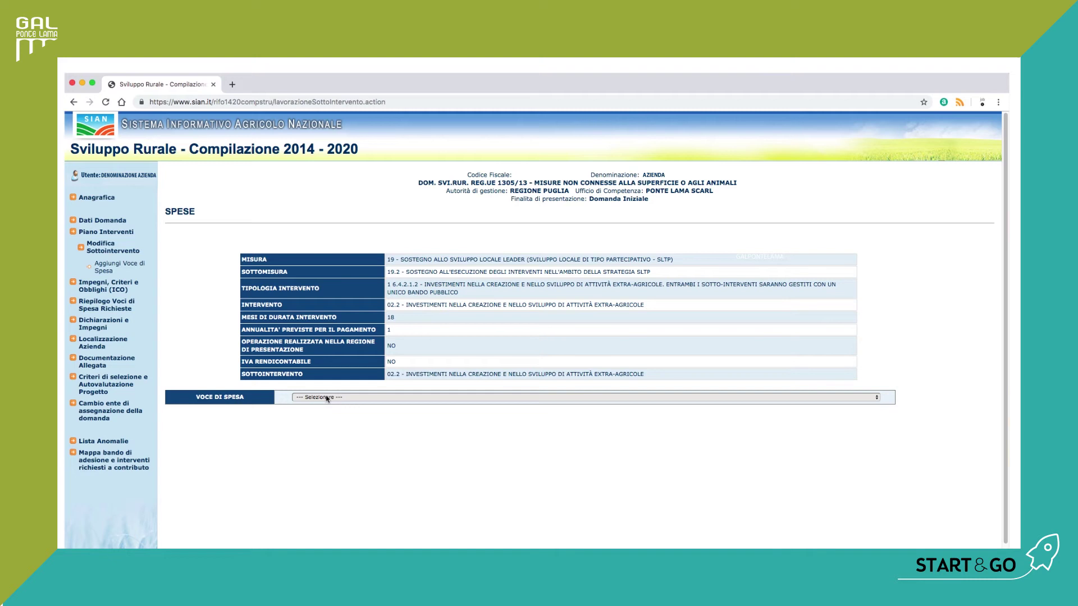
pyautogui.click(326, 397)
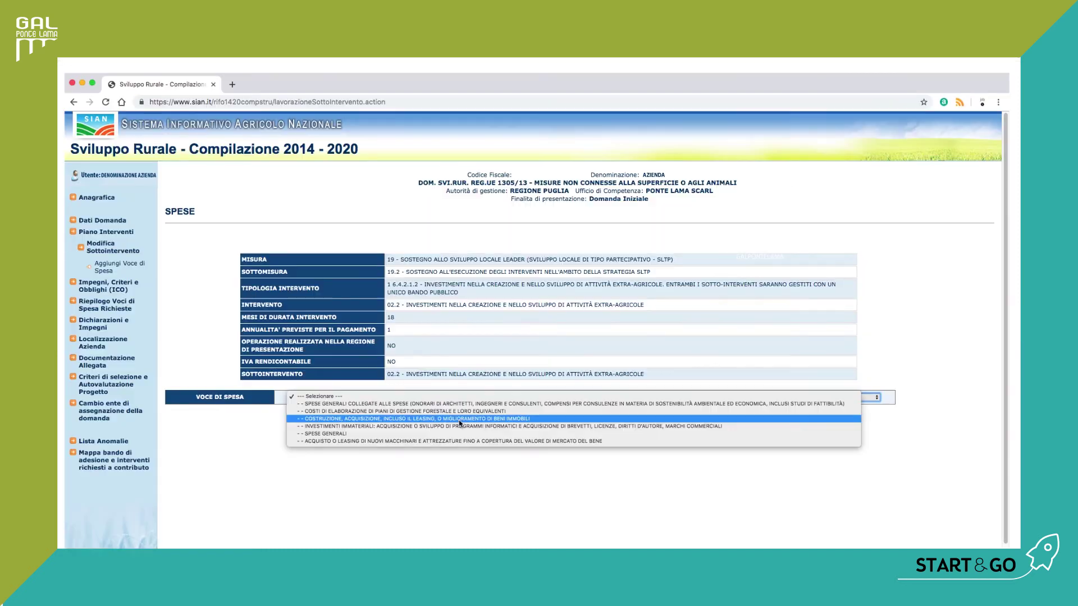
pyautogui.click(368, 356)
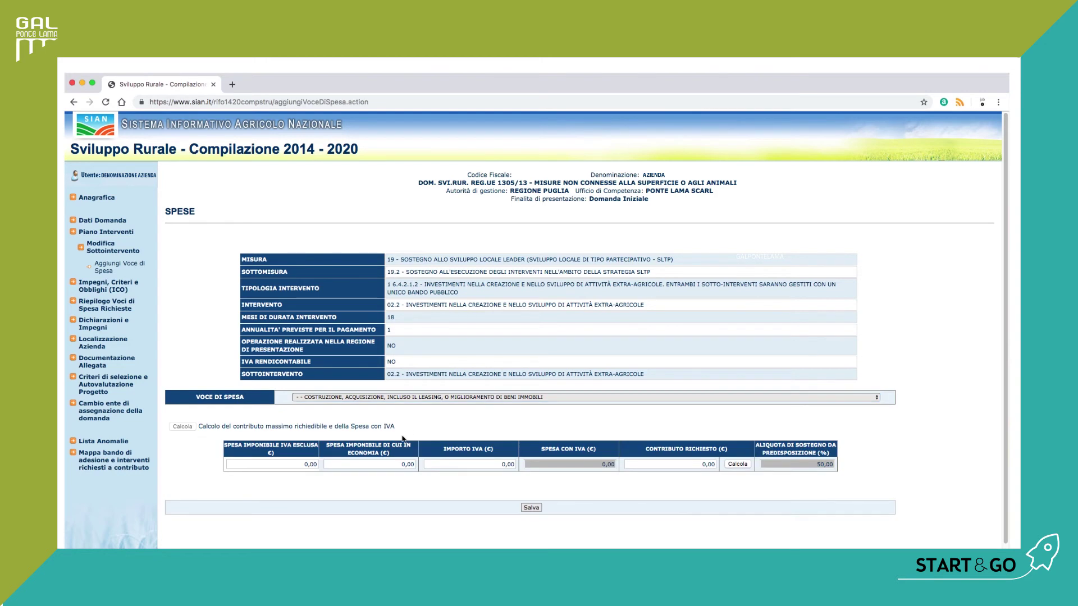
# Set the taxable expense excluding IVA to 30000 € and the IVA amount to 5000 €, calculate the requested contribution and save the item
pyautogui.click(276, 463)
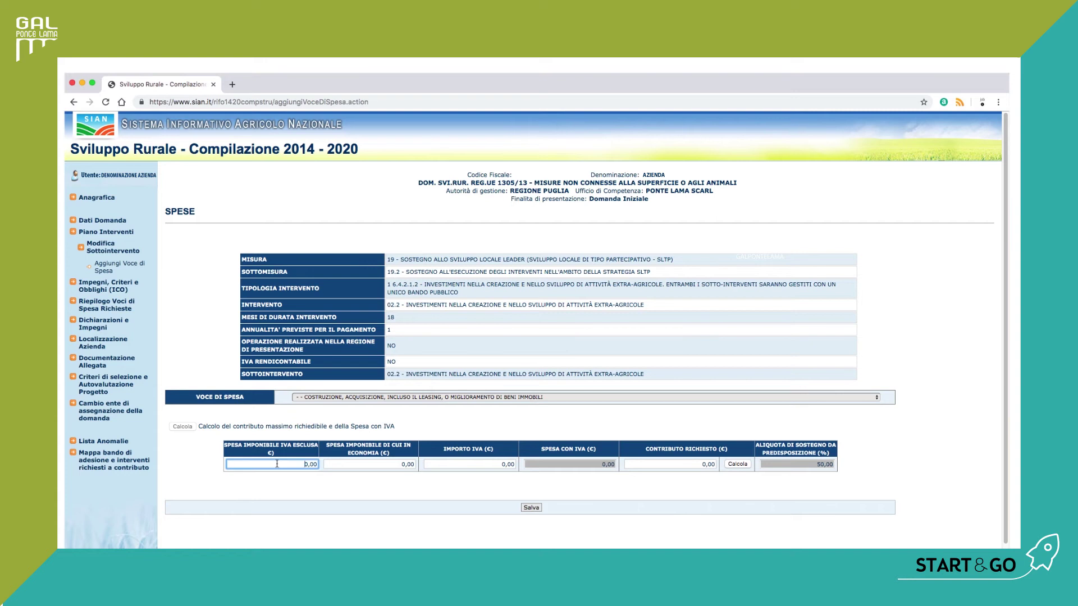
pyautogui.rightClick(321, 463)
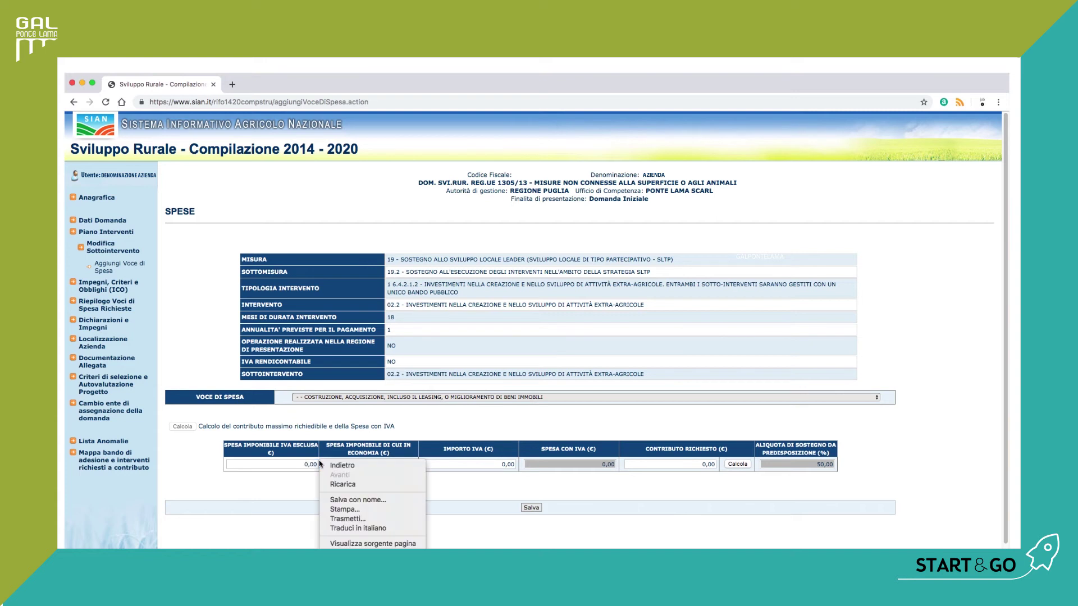
pyautogui.click(287, 465)
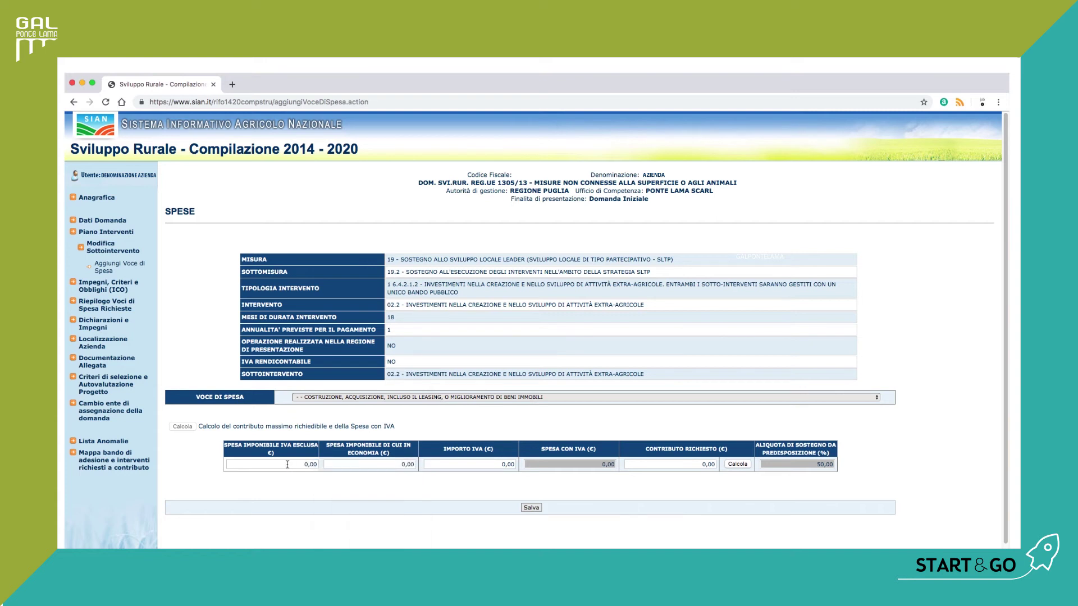
pyautogui.click(287, 464)
pyautogui.moveTo(287, 464); pyautogui.dragTo(318, 465)
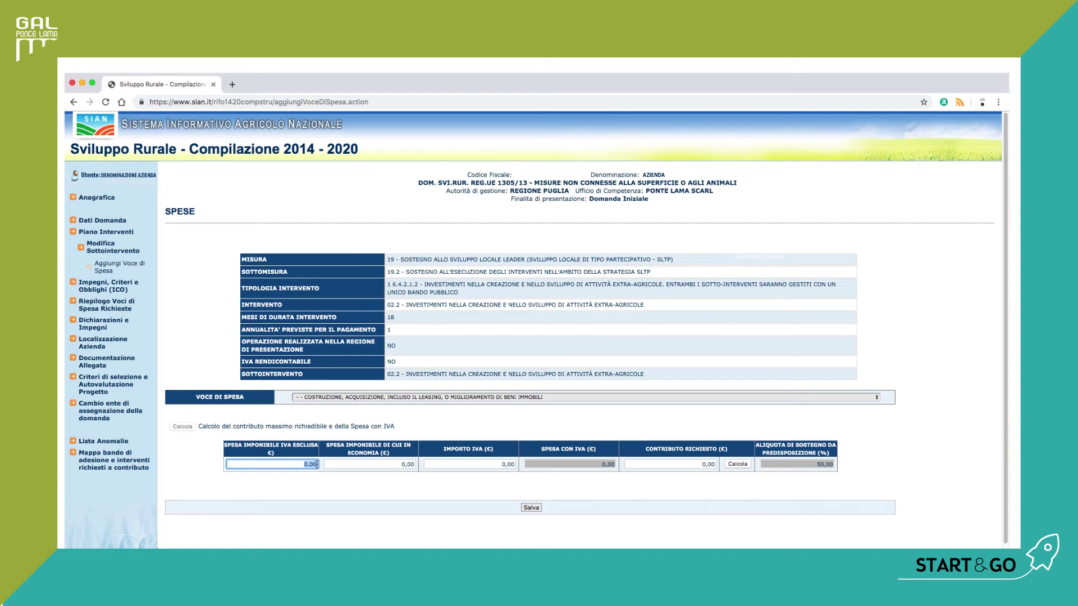
pyautogui.write('30000')
pyautogui.click(467, 466)
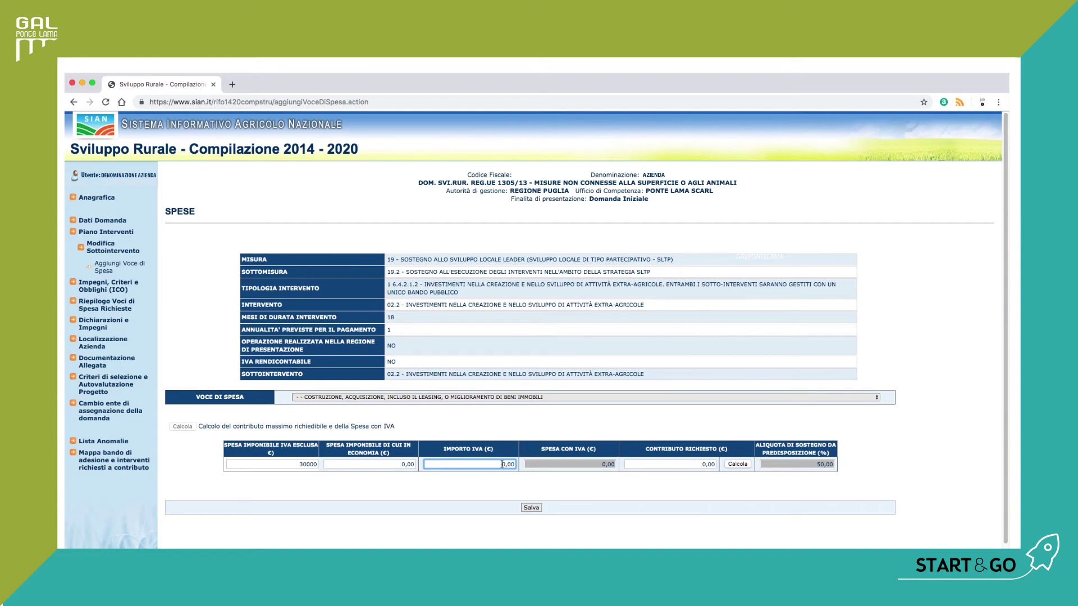
pyautogui.moveTo(501, 464); pyautogui.dragTo(514, 464)
pyautogui.write('5000')
pyautogui.click(729, 465)
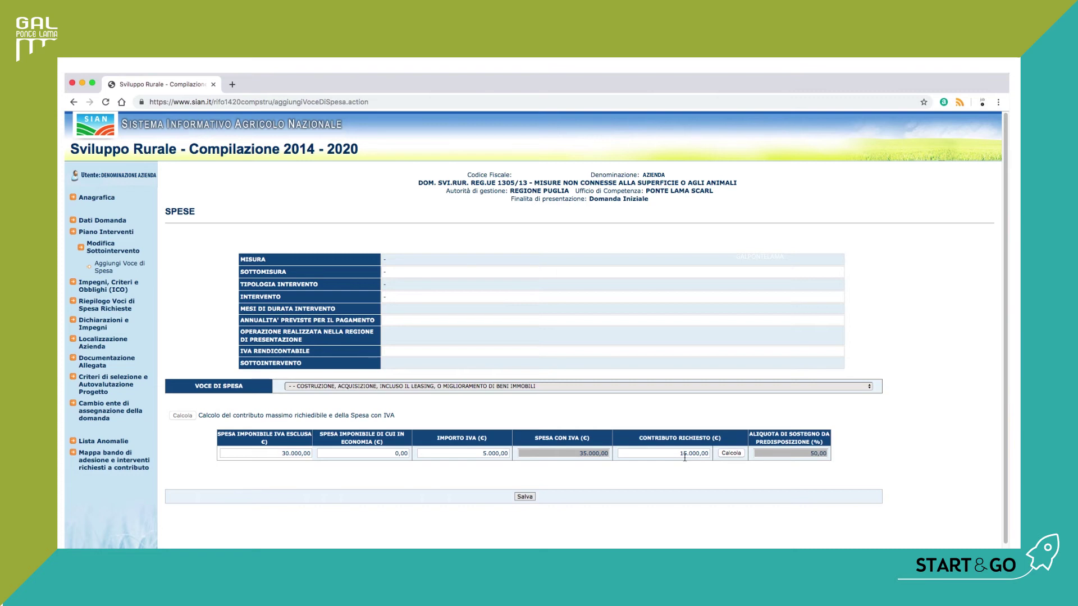
pyautogui.click(524, 497)
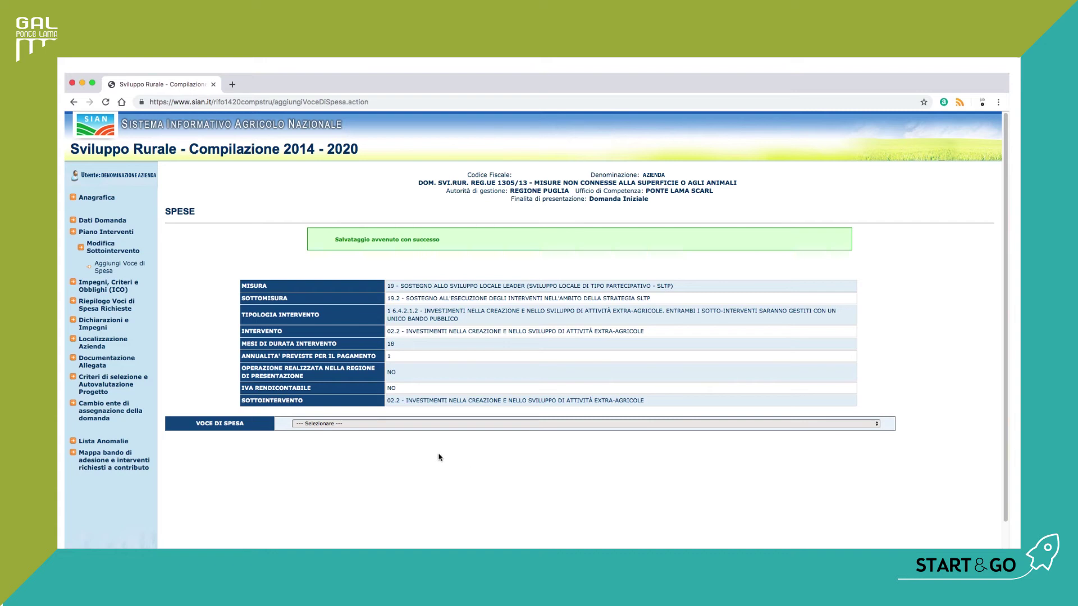
# Open the Voce di Spesa choices for another expense item
pyautogui.click(428, 425)
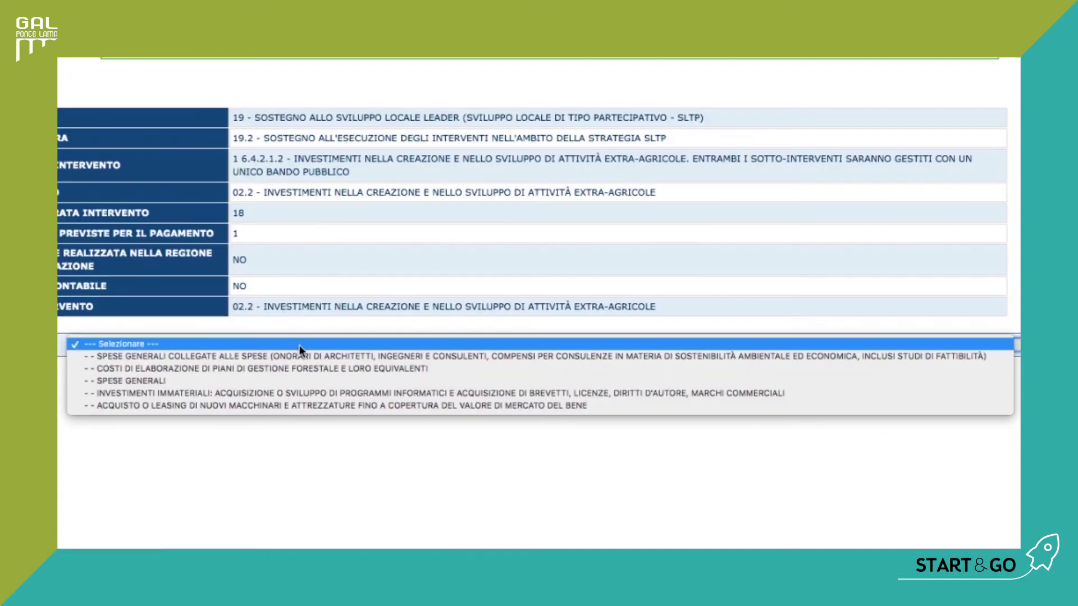